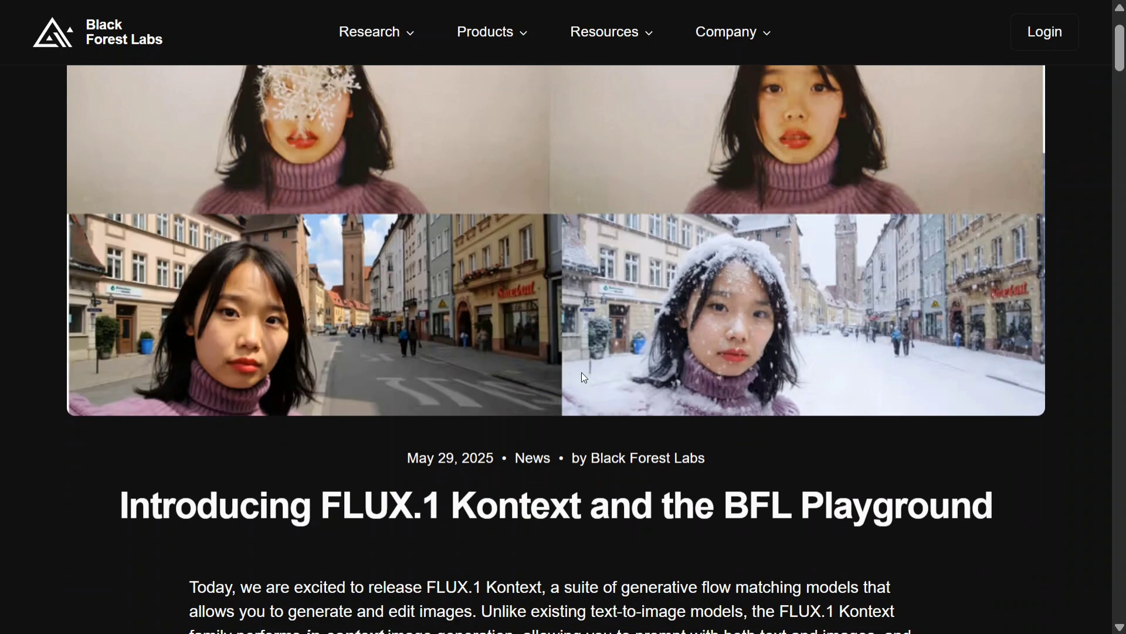
Generate four FLUX.1 Kontext [pro] movie posters titled 'I am the best', with characters facing a visible sun
{"action": "scroll", "coordinate": [524, 271], "scroll_direction": "up", "scroll_amount": 2}
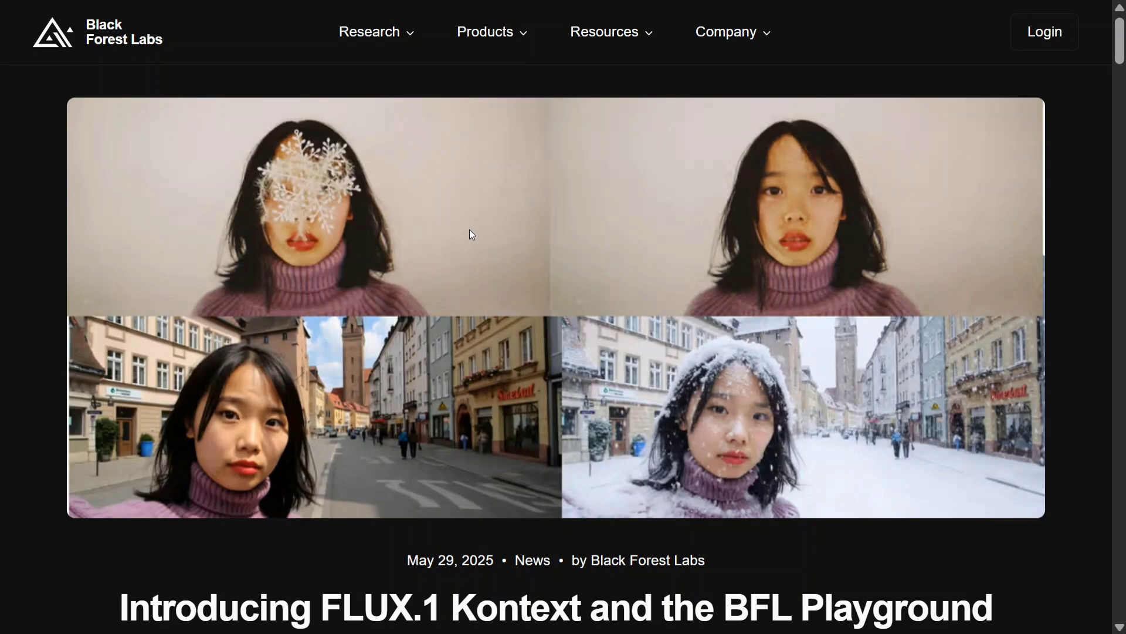
{"action": "key", "text": "ctrl+Tab"}
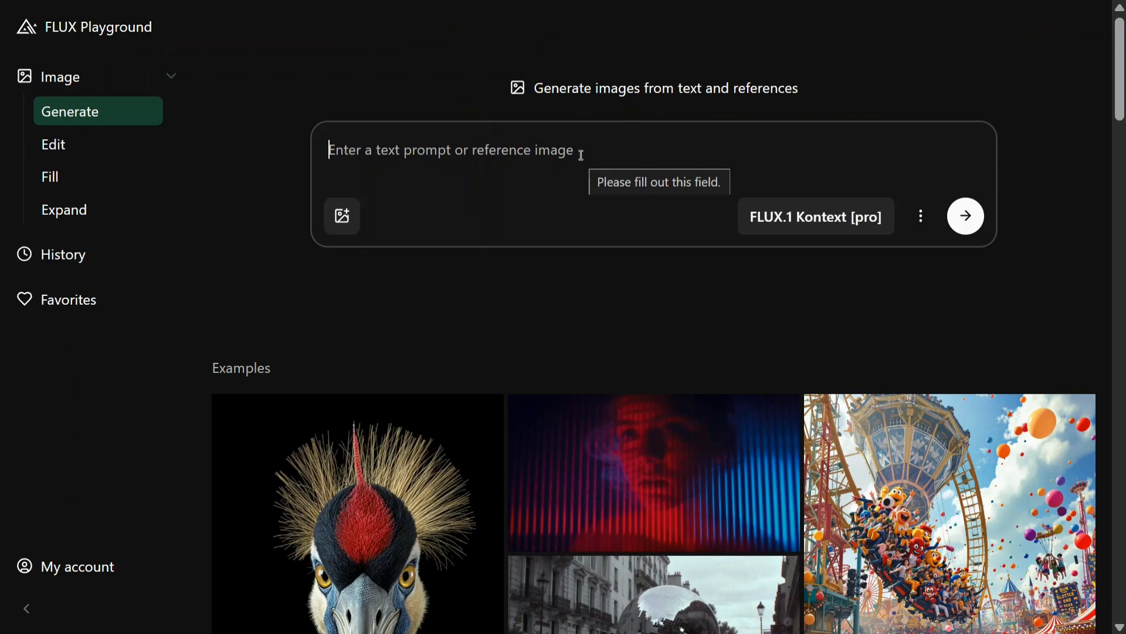
{"action": "key", "text": "ctrl+super"}
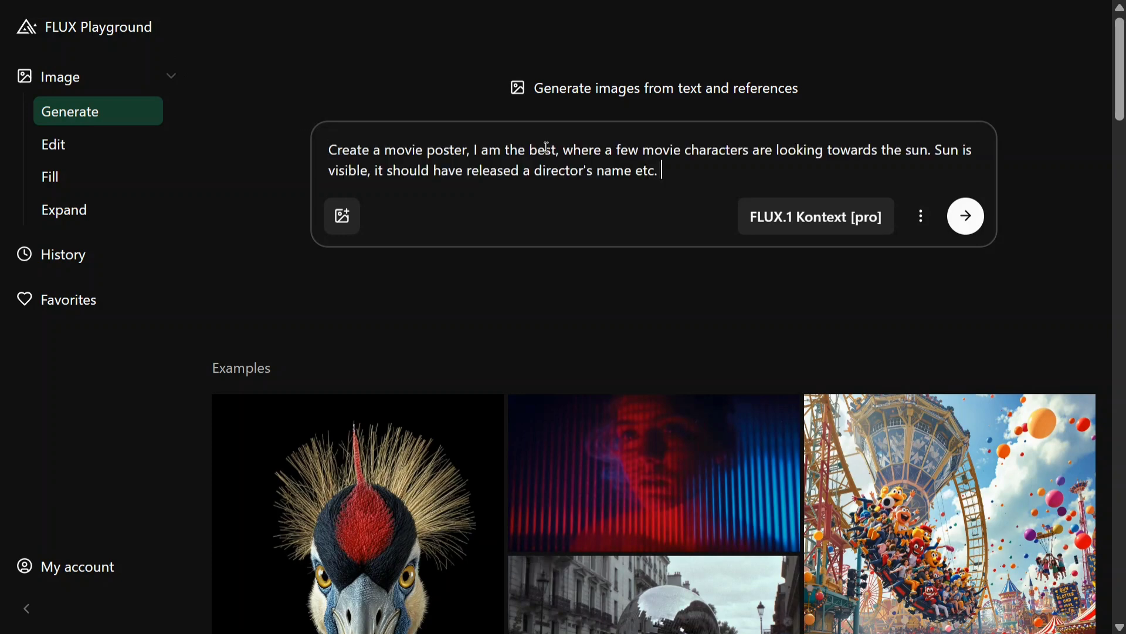
{"action": "left_click", "coordinate": [967, 217]}
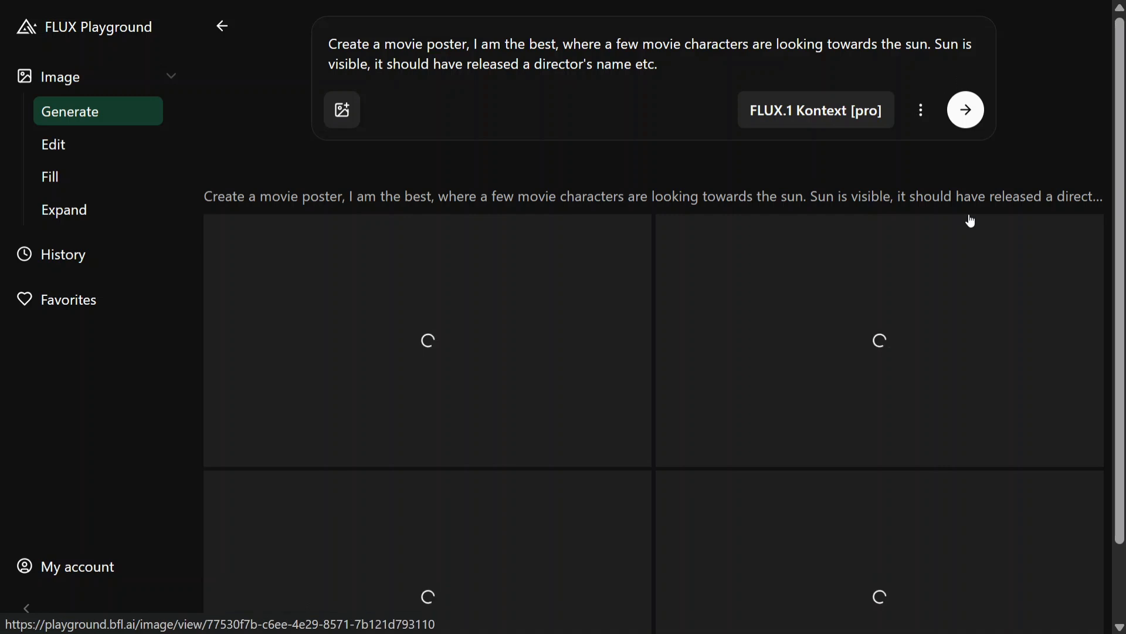
{"action": "left_click", "coordinate": [863, 112]}
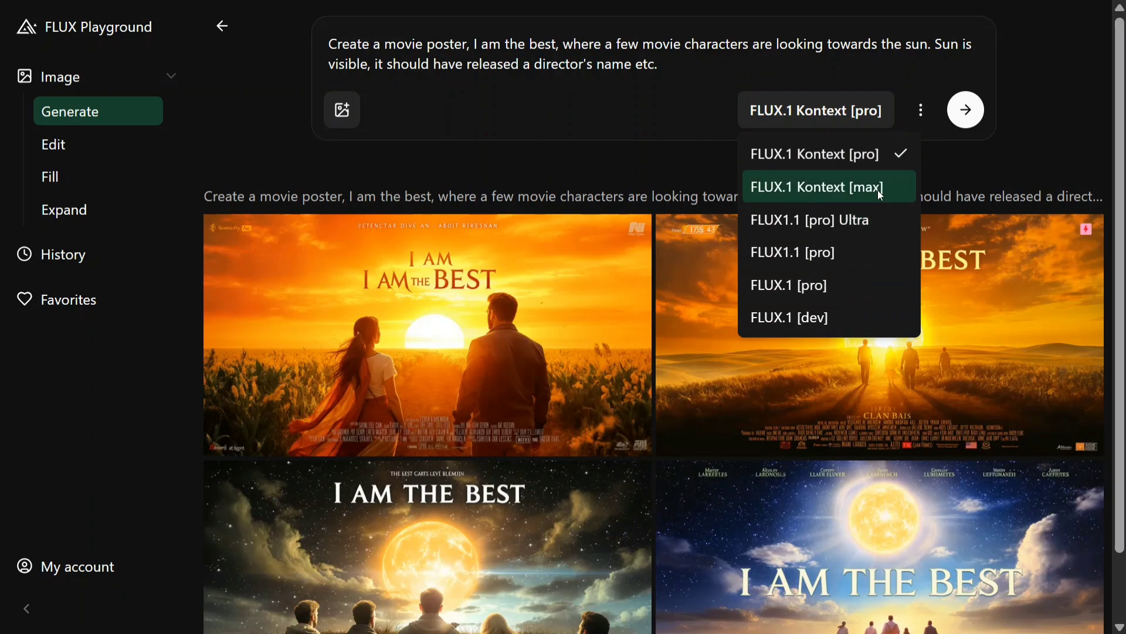
{"action": "left_click", "coordinate": [1059, 137]}
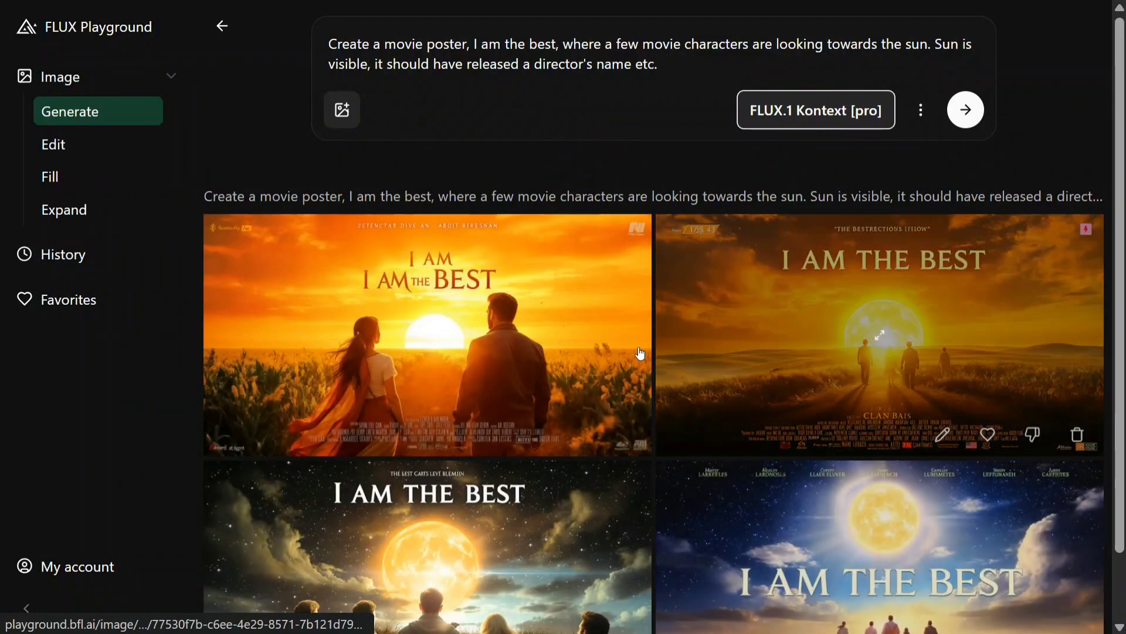
{"action": "scroll", "coordinate": [880, 259], "scroll_direction": "down", "scroll_amount": 1}
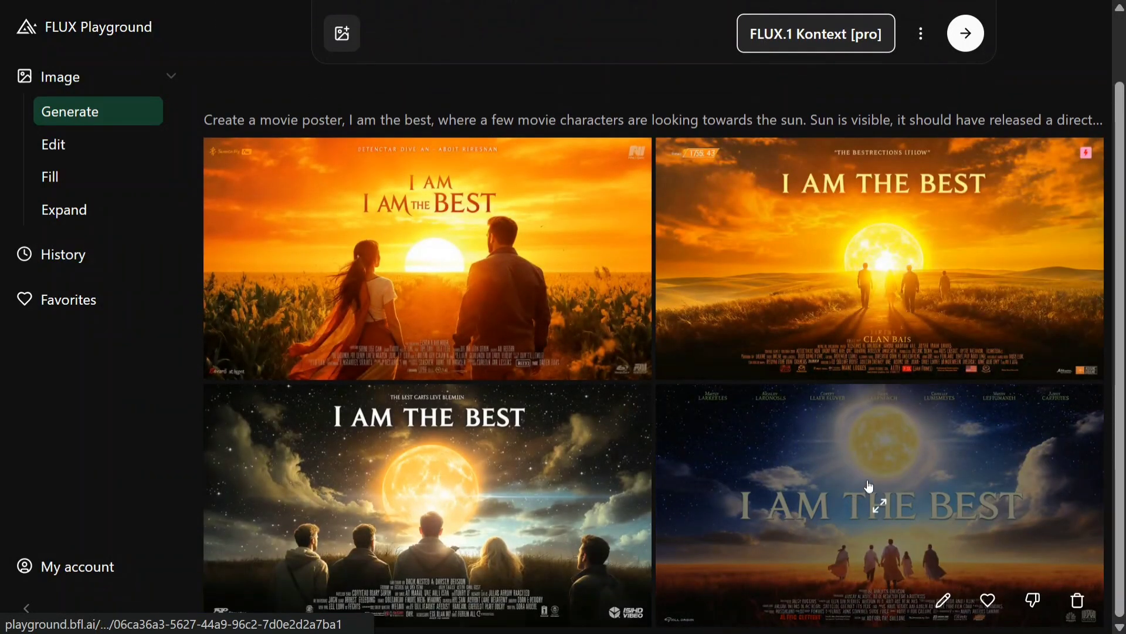
{"action": "left_click", "coordinate": [869, 487]}
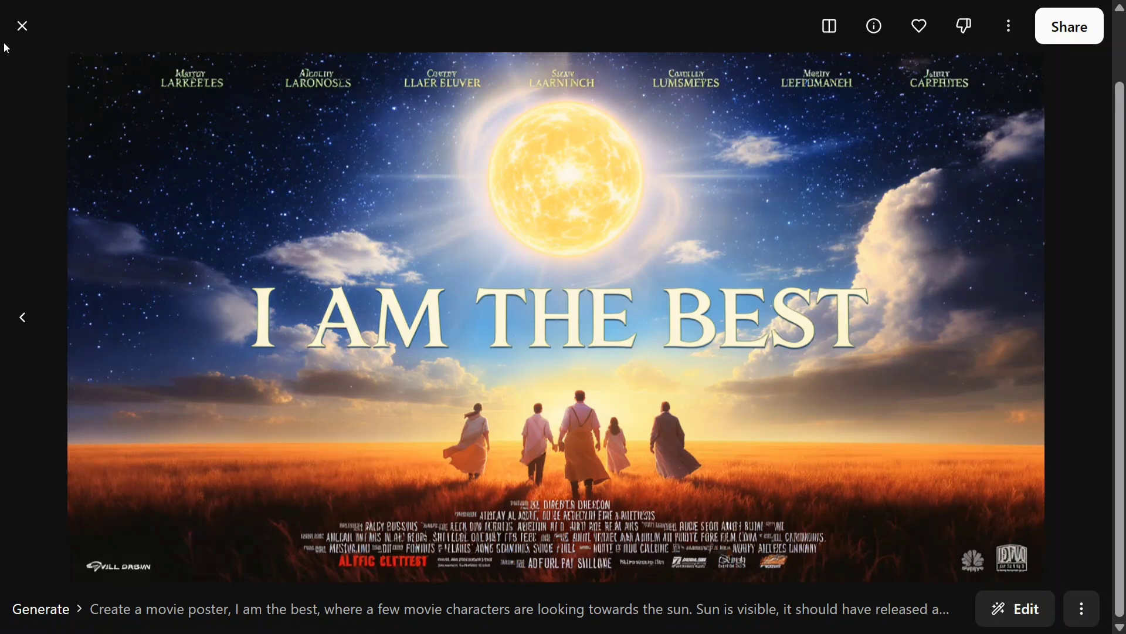
{"action": "left_click", "coordinate": [21, 26]}
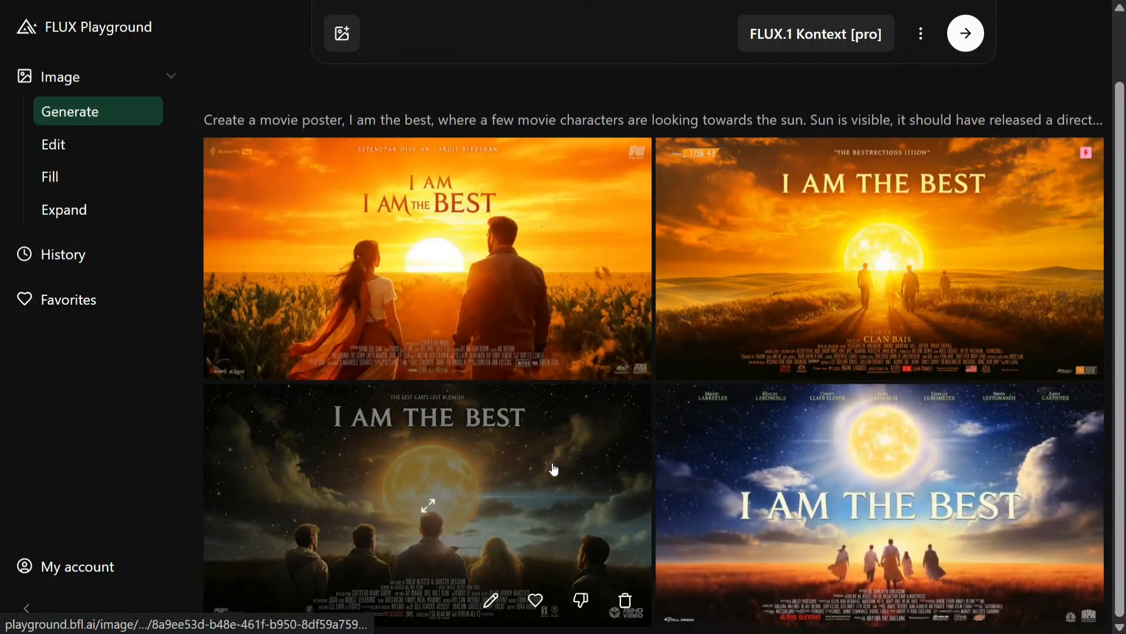
{"action": "left_click", "coordinate": [587, 35]}
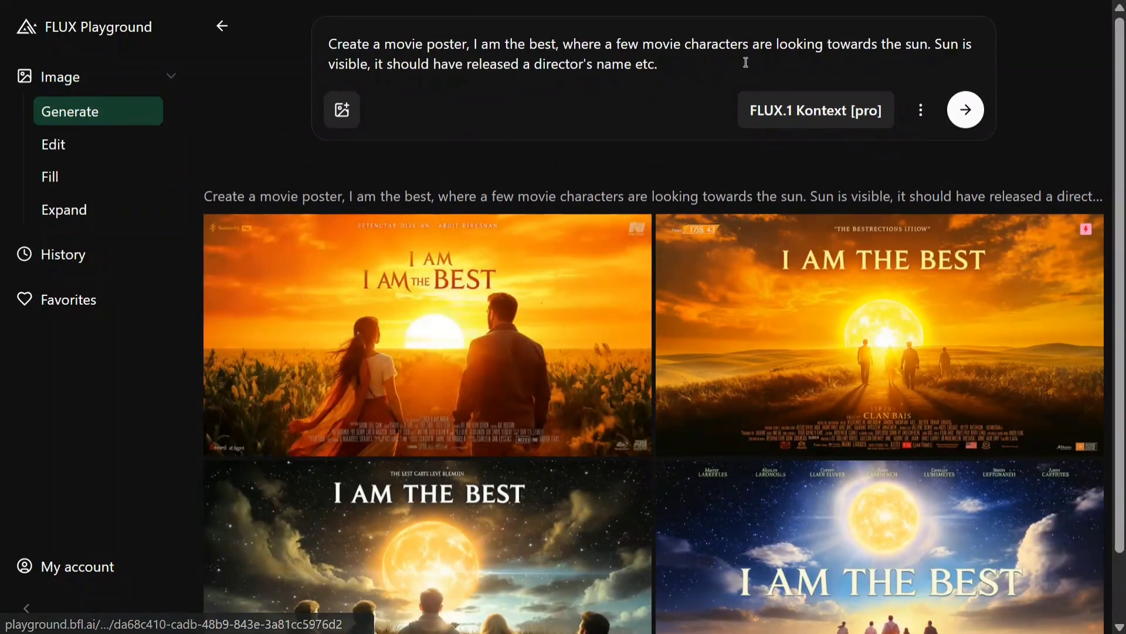
Replace the poster prompt with 'Dinosaurs and humans racing with each other on top of Earth' and generate
{"action": "left_click_drag", "start_coordinate": [662, 65], "coordinate": [271, 50]}
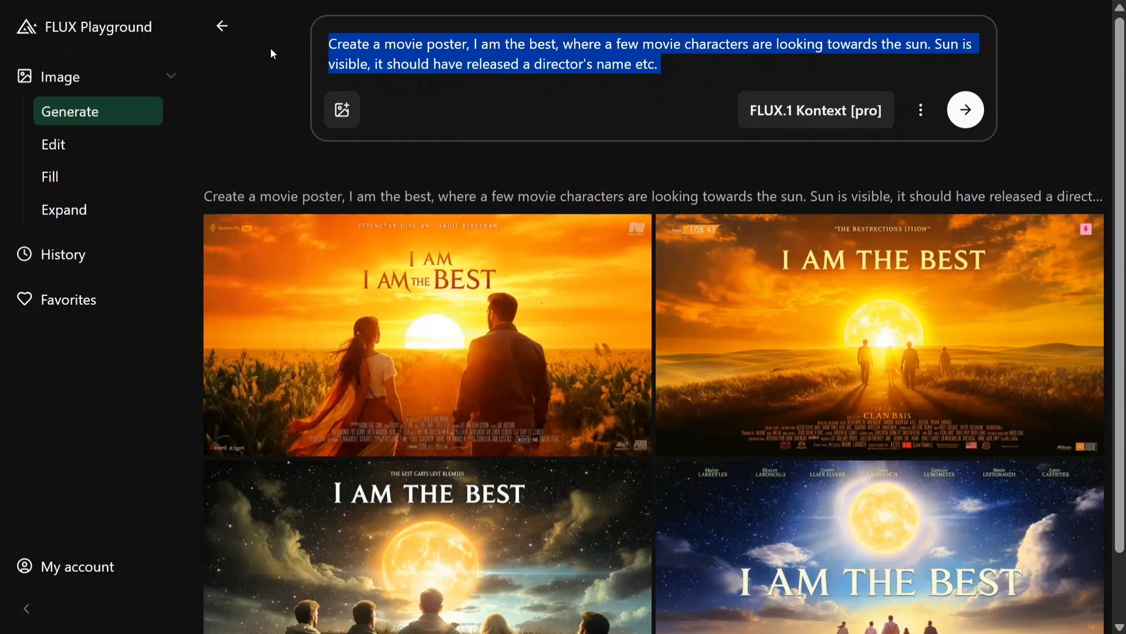
{"action": "key", "text": "BackSpace"}
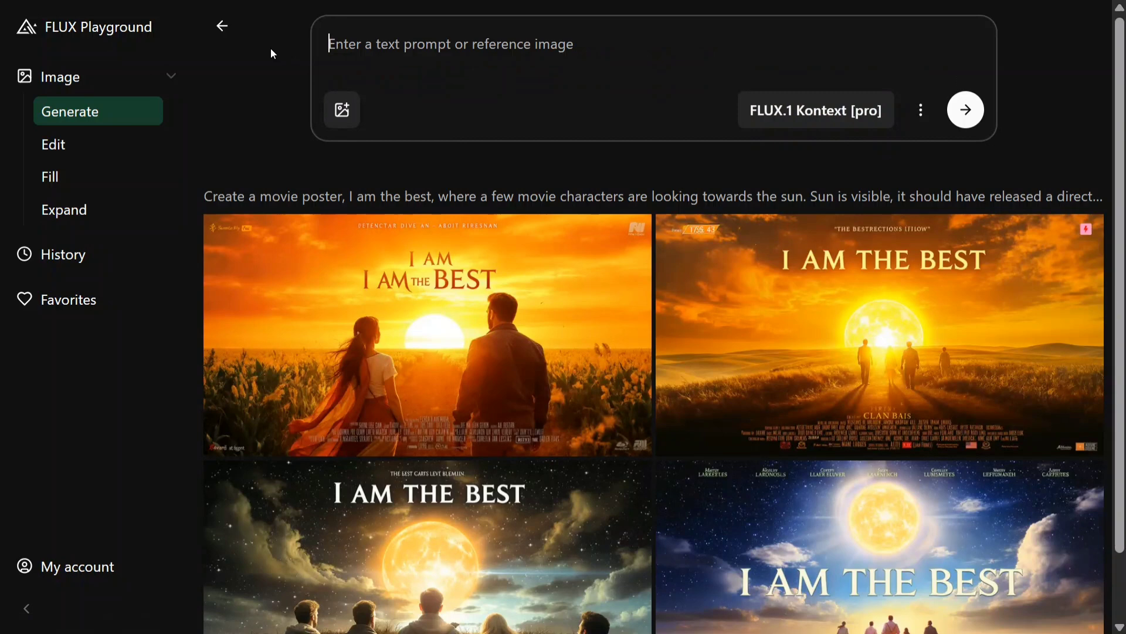
{"action": "key", "text": "ctrl+super"}
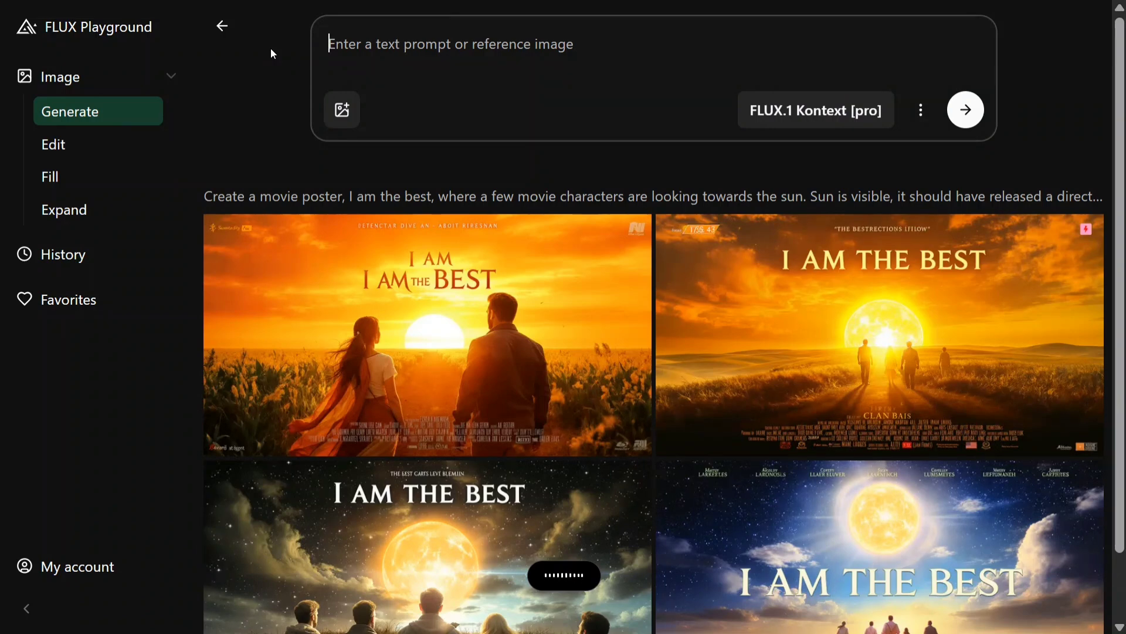
{"action": "key", "text": "ctrl+super"}
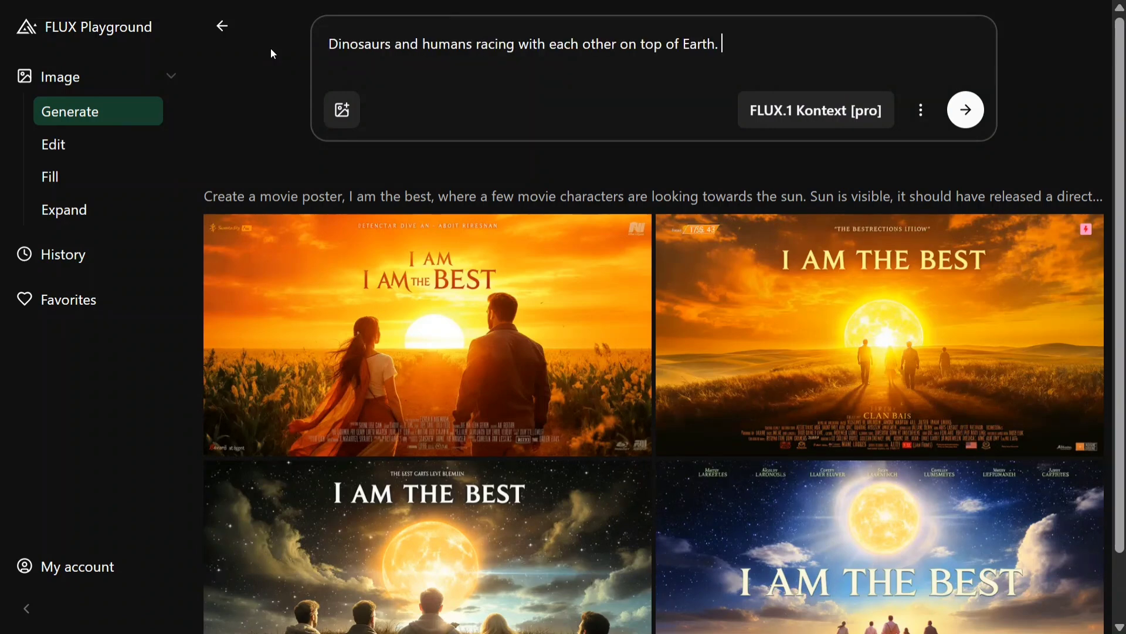
{"action": "left_click", "coordinate": [975, 113]}
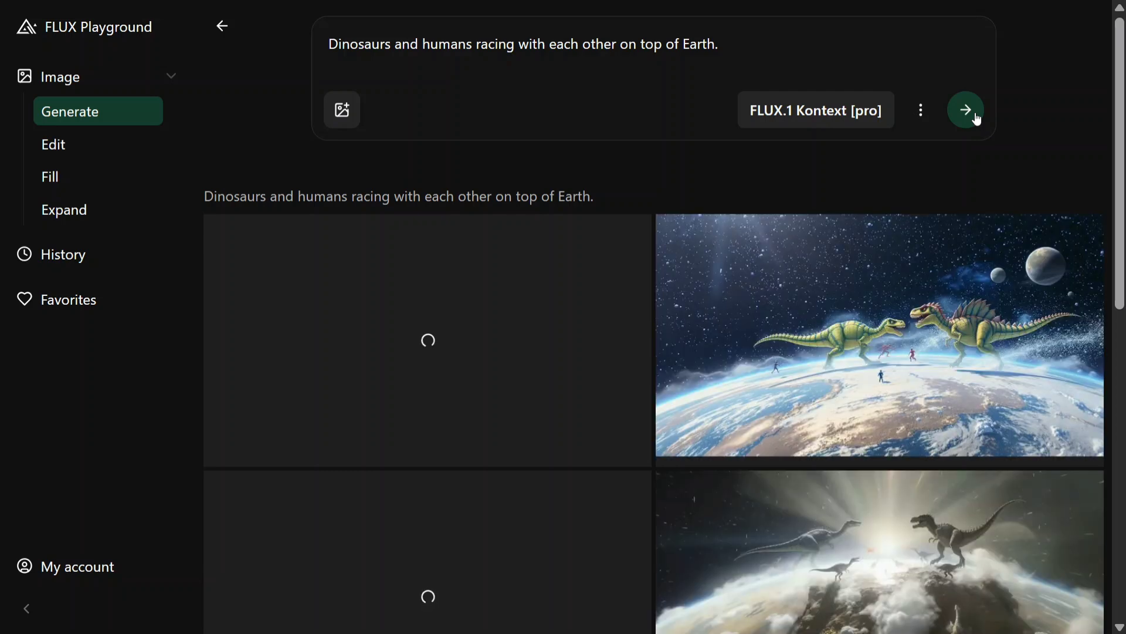
{"action": "scroll", "coordinate": [517, 309], "scroll_direction": "down", "scroll_amount": 3}
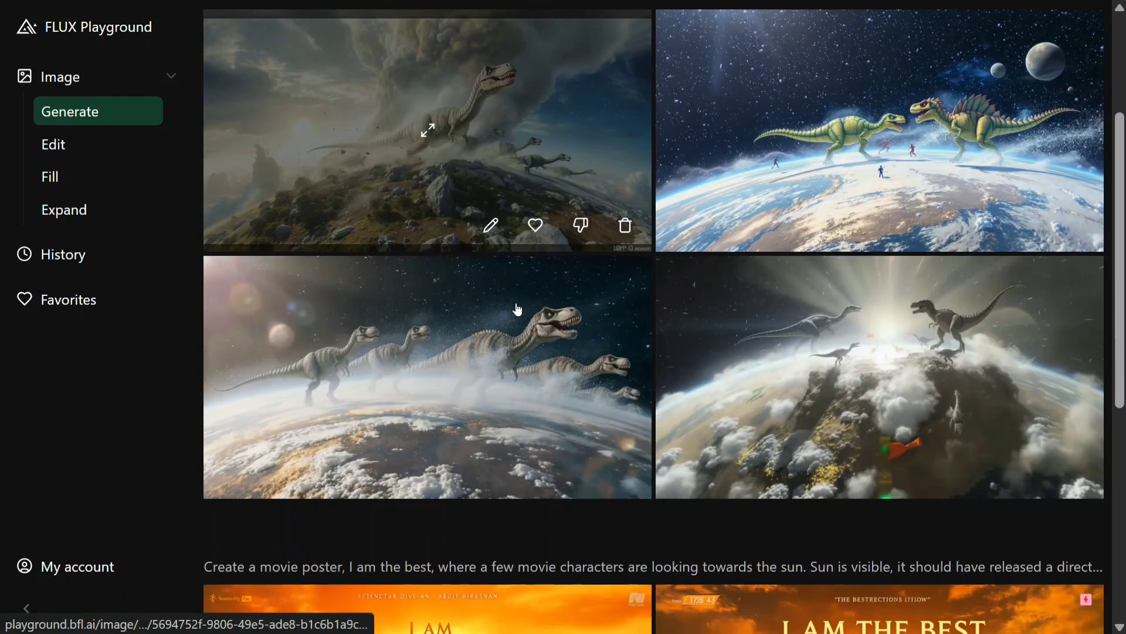
{"action": "scroll", "coordinate": [1018, 365], "scroll_direction": "up", "scroll_amount": 2}
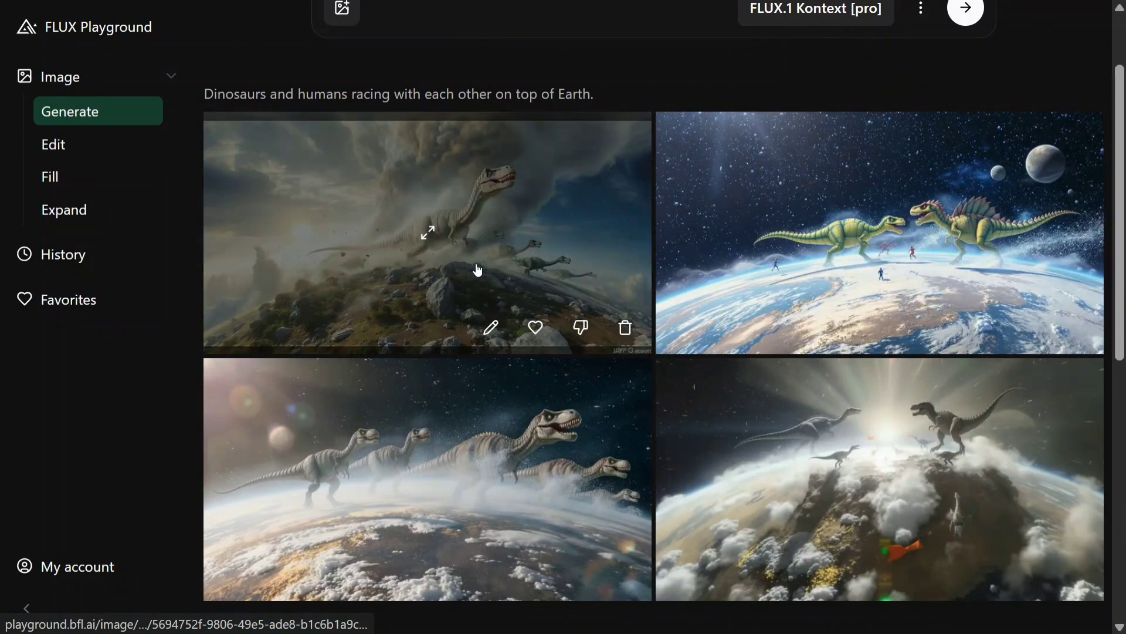
{"action": "left_click", "coordinate": [478, 270]}
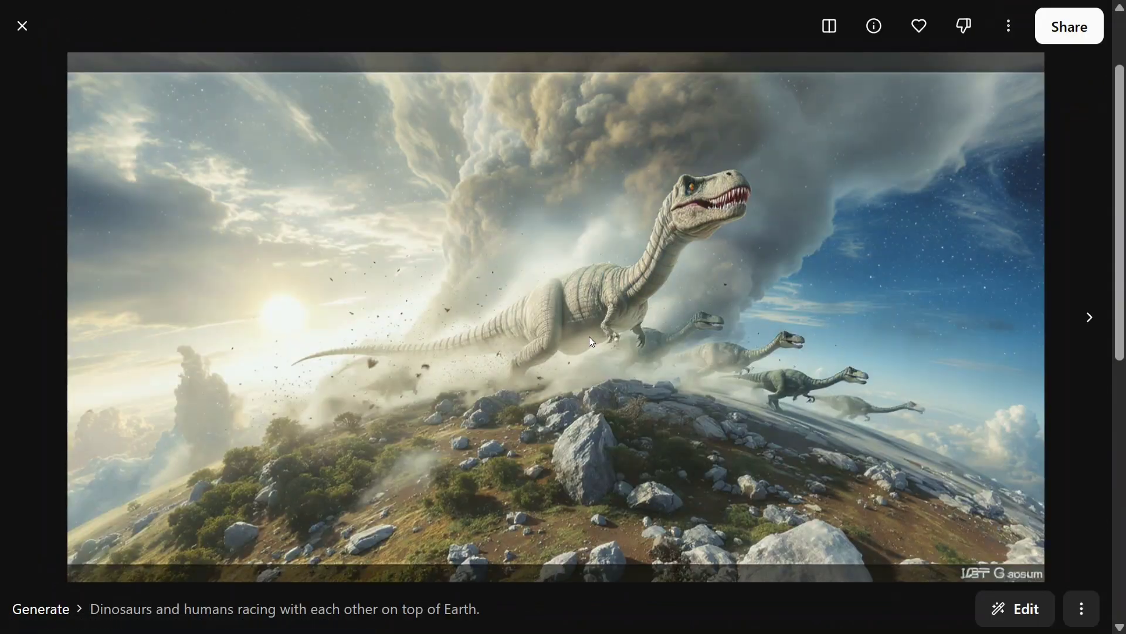
{"action": "left_click", "coordinate": [1092, 318]}
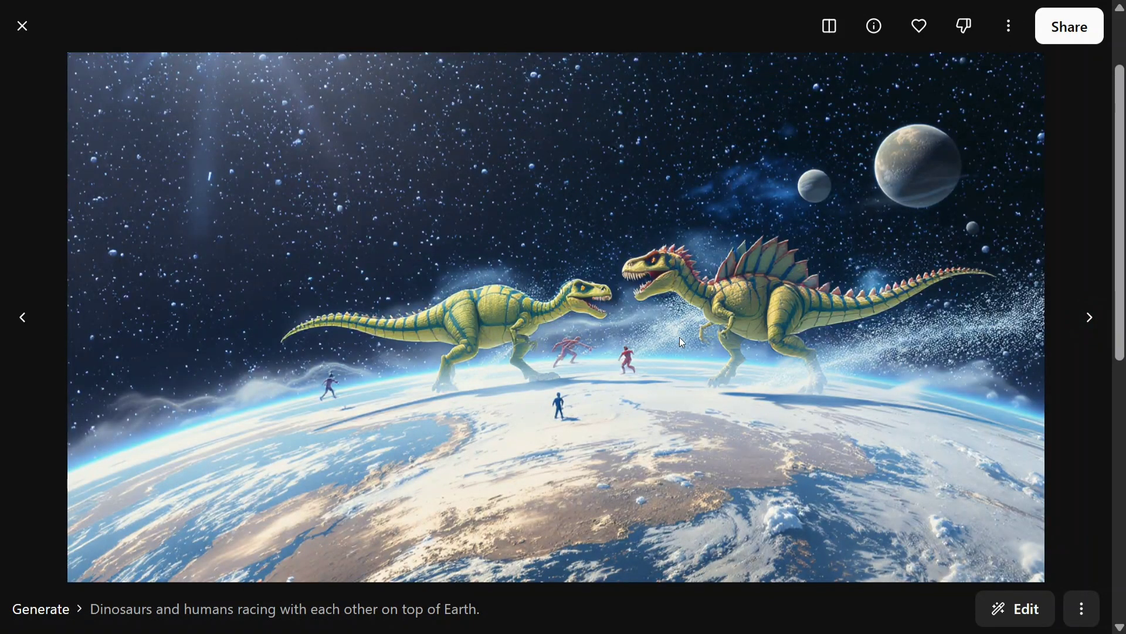
{"action": "left_click", "coordinate": [1085, 322]}
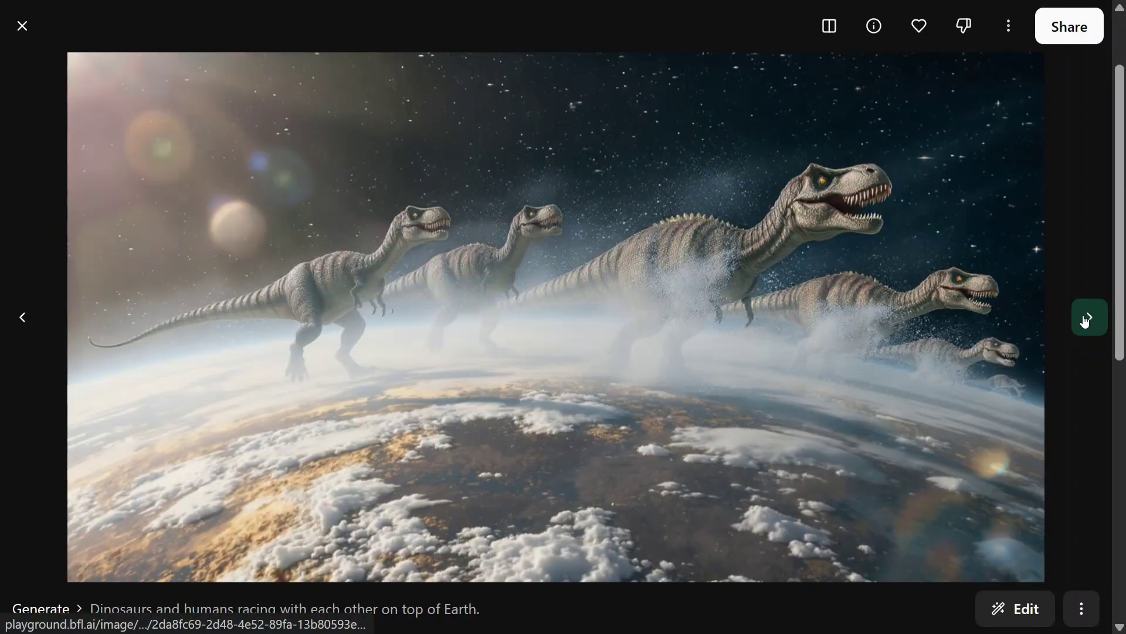
{"action": "left_click", "coordinate": [1087, 320]}
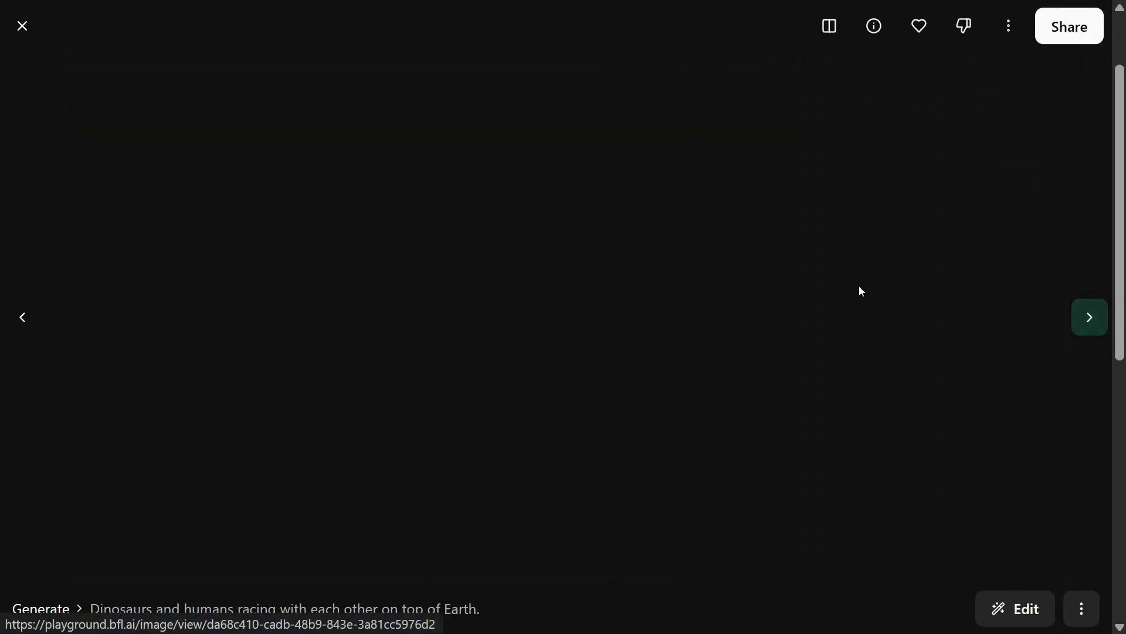
{"action": "left_click", "coordinate": [35, 36]}
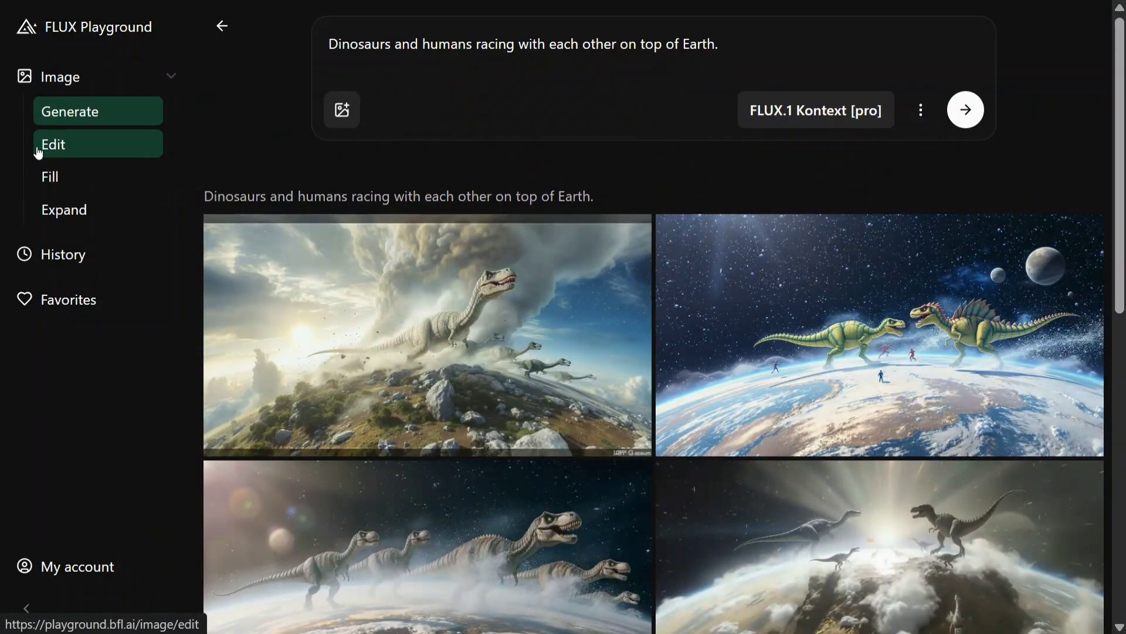
In Edit mode, load the two-puppies photo and request 'Add a ball between the dogs and make them black.'
{"action": "left_click", "coordinate": [39, 153]}
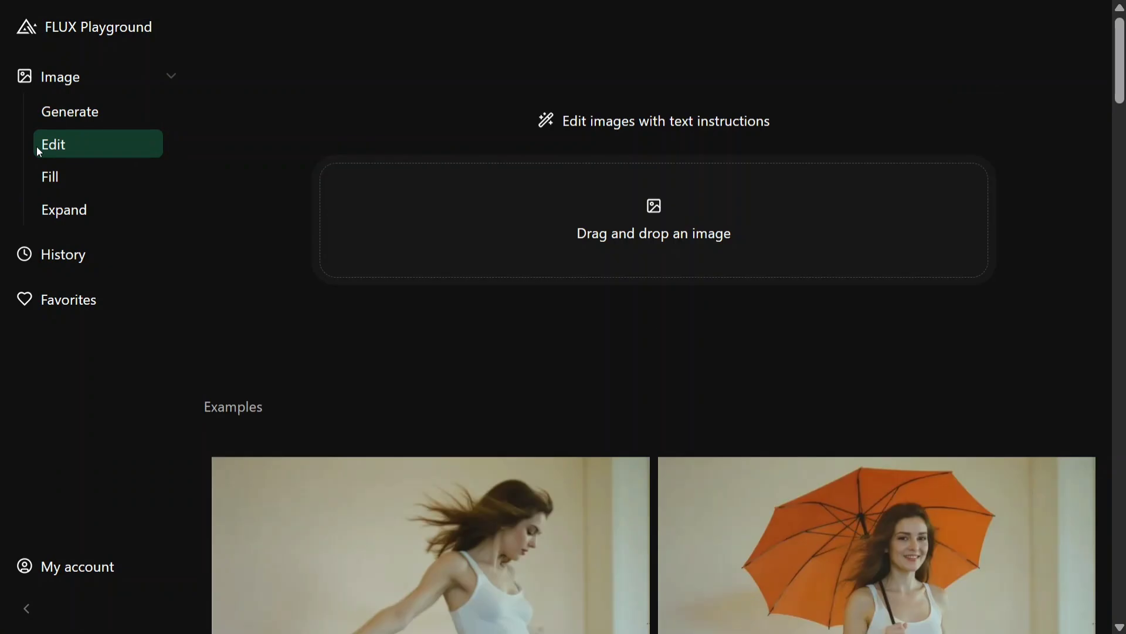
{"action": "left_click", "coordinate": [589, 254]}
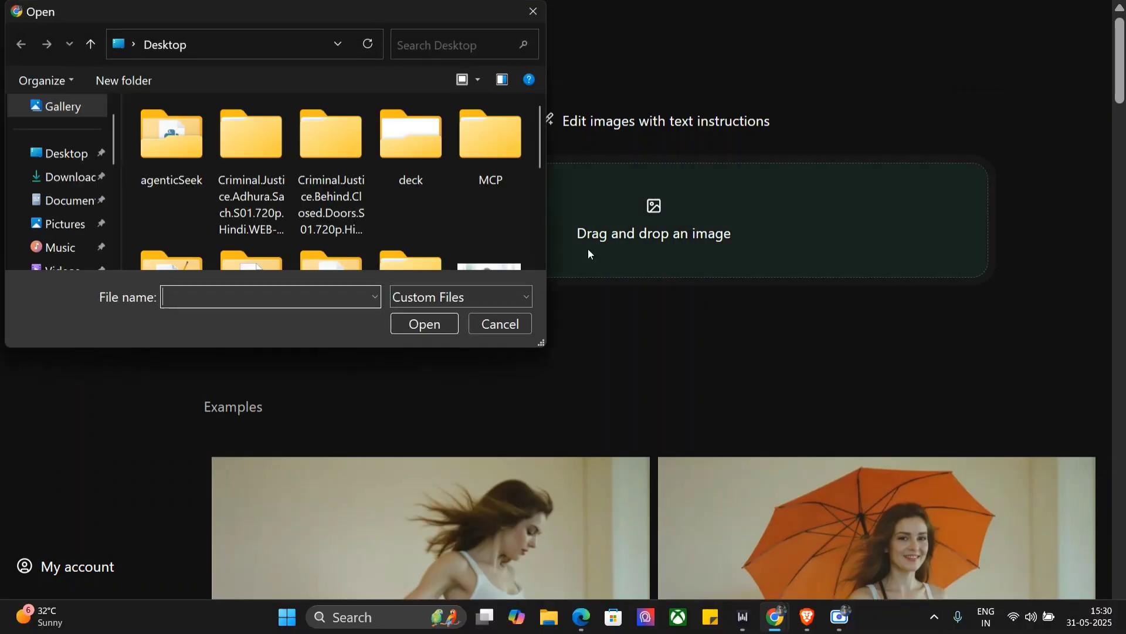
{"action": "scroll", "coordinate": [413, 188], "scroll_direction": "down", "scroll_amount": 5}
{"action": "key", "text": "Escape"}
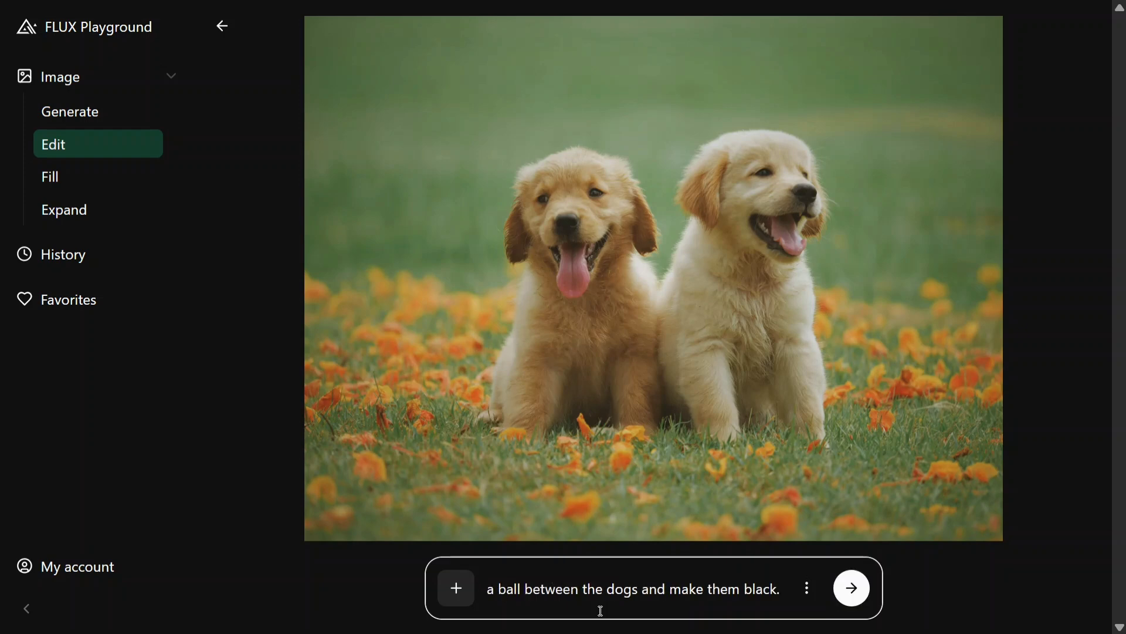
{"action": "left_click", "coordinate": [851, 589]}
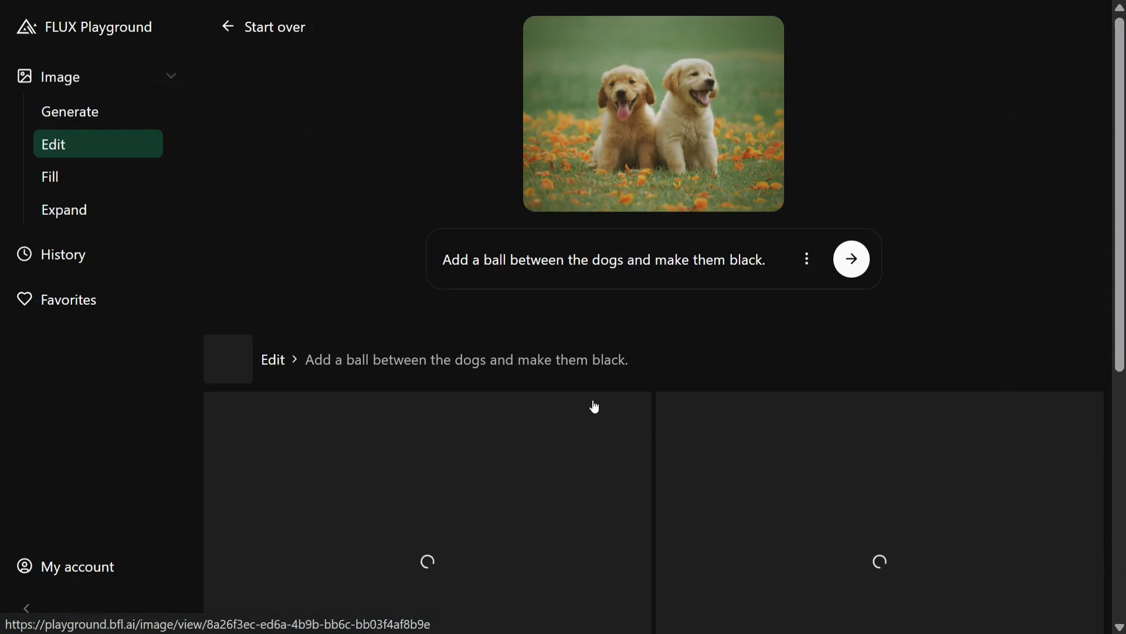
{"action": "scroll", "coordinate": [595, 407], "scroll_direction": "down", "scroll_amount": 5}
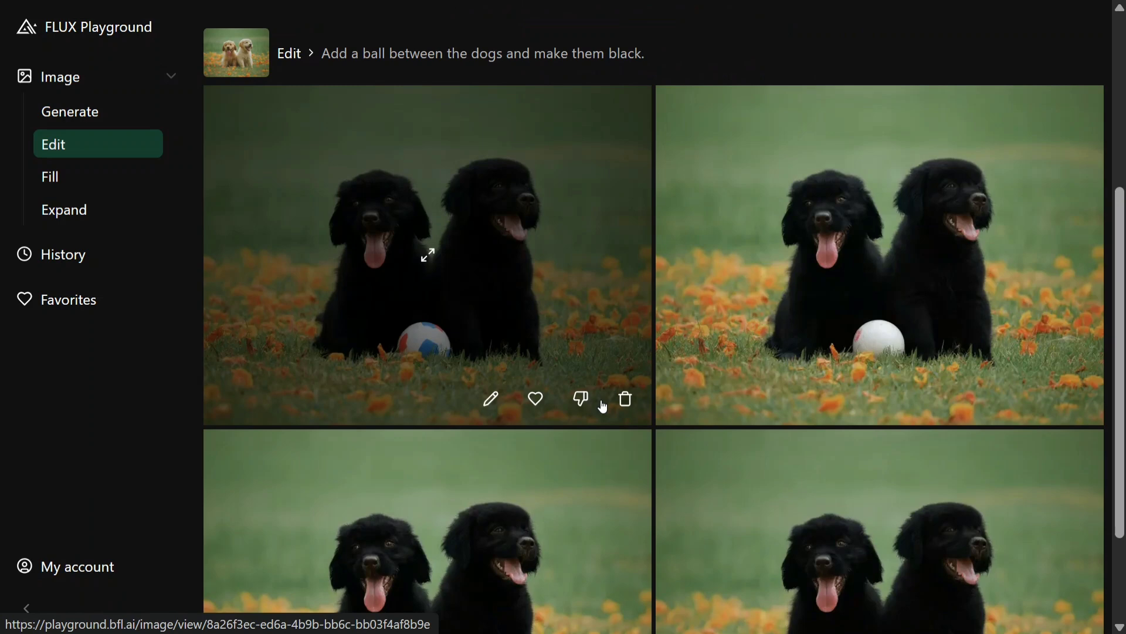
{"action": "scroll", "coordinate": [601, 355], "scroll_direction": "down", "scroll_amount": 2}
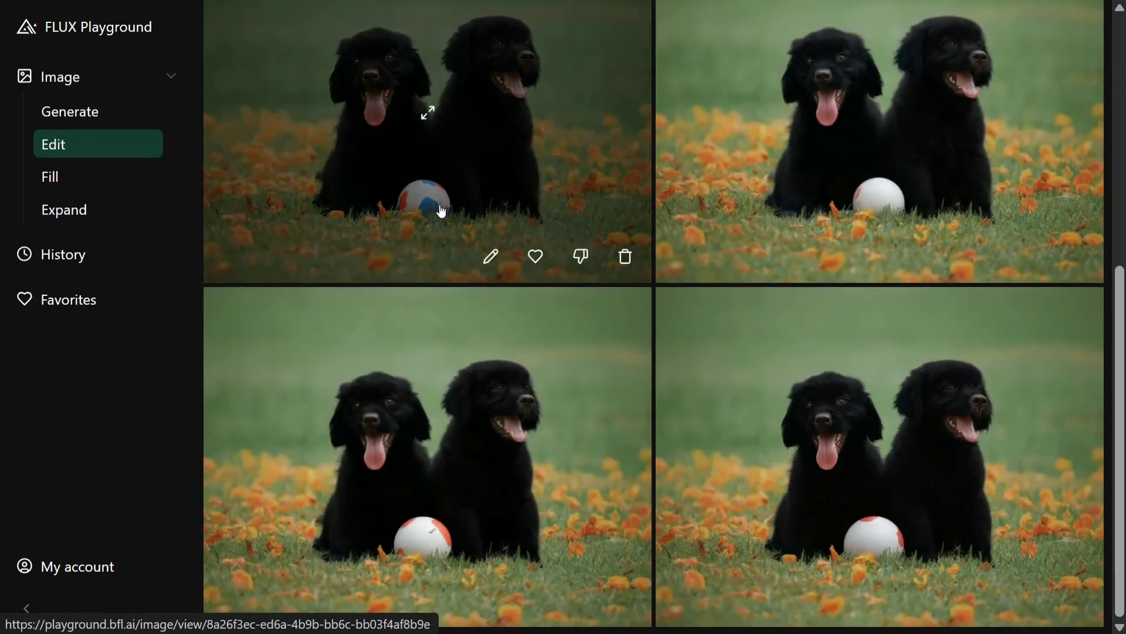
{"action": "scroll", "coordinate": [581, 326], "scroll_direction": "up", "scroll_amount": 1}
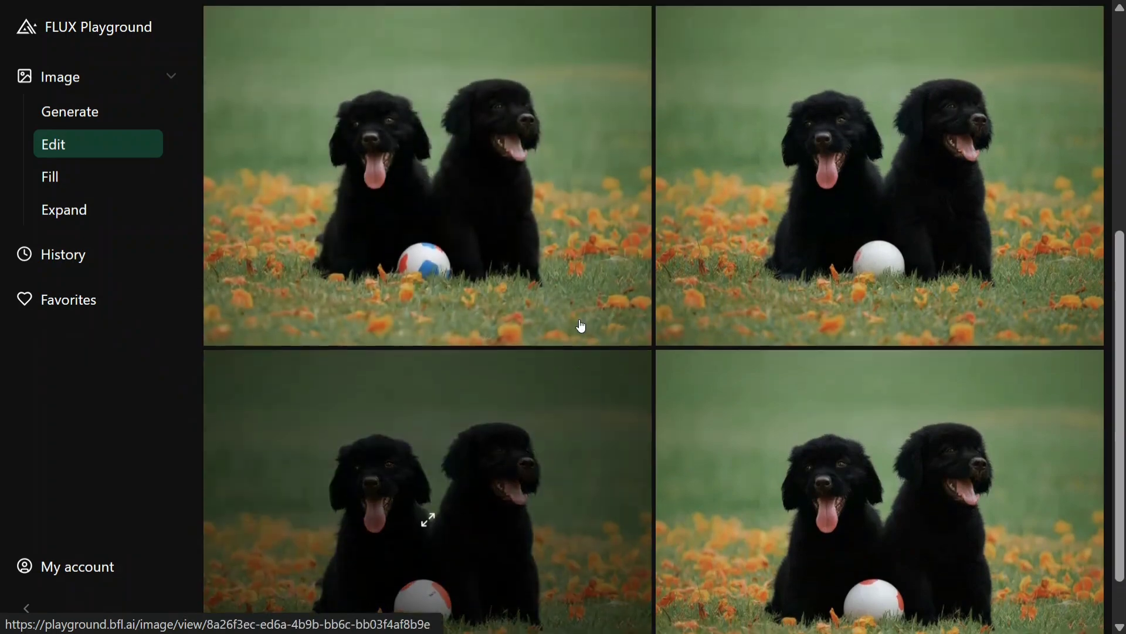
{"action": "scroll", "coordinate": [581, 326], "scroll_direction": "up", "scroll_amount": 2}
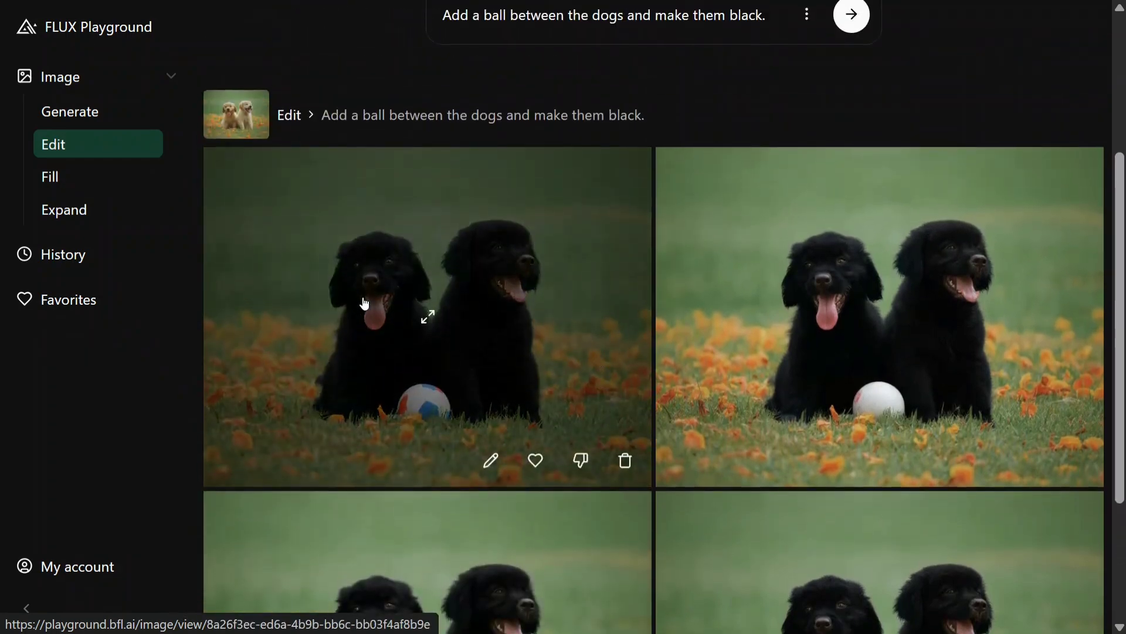
{"action": "scroll", "coordinate": [365, 303], "scroll_direction": "up", "scroll_amount": 4}
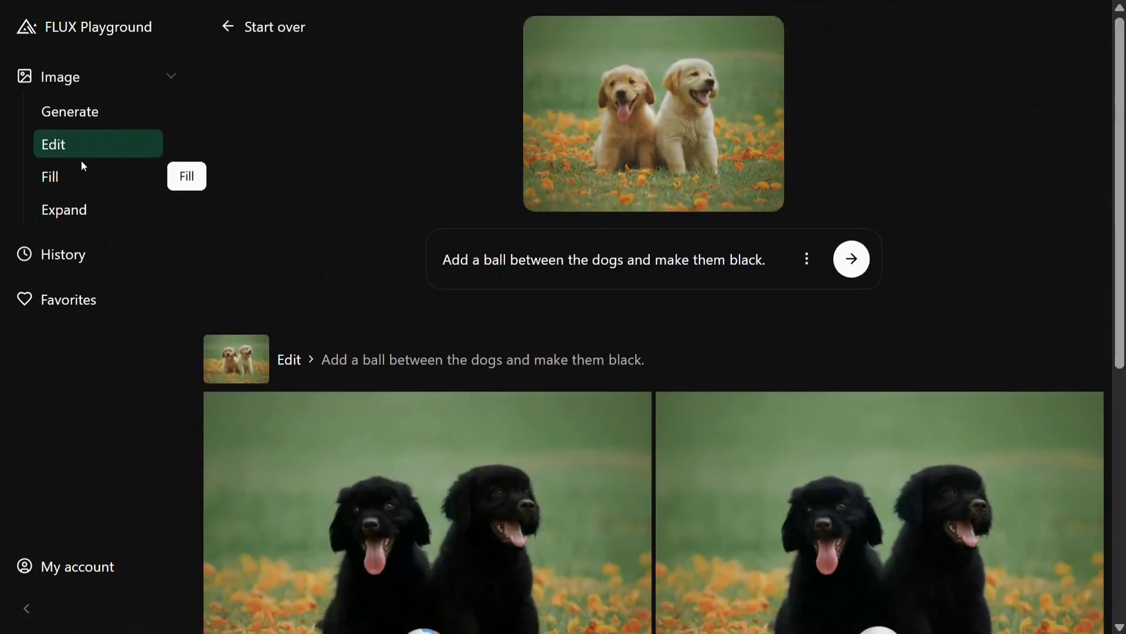
Clear the previous edit and load the family photo for editing
{"action": "left_click", "coordinate": [240, 30]}
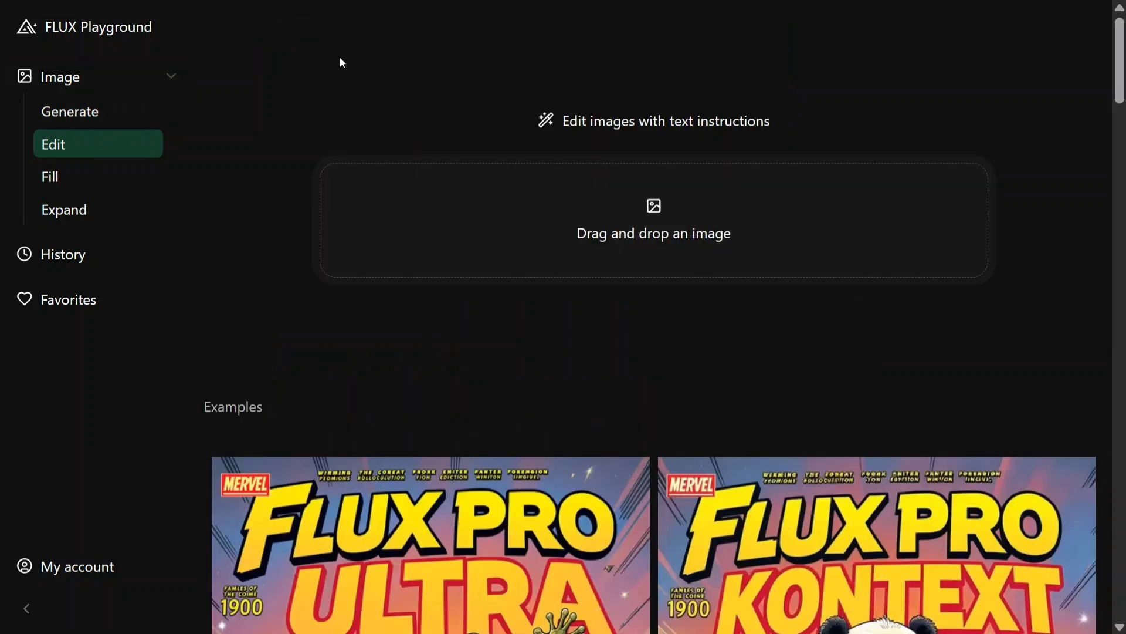
{"action": "left_click", "coordinate": [699, 233]}
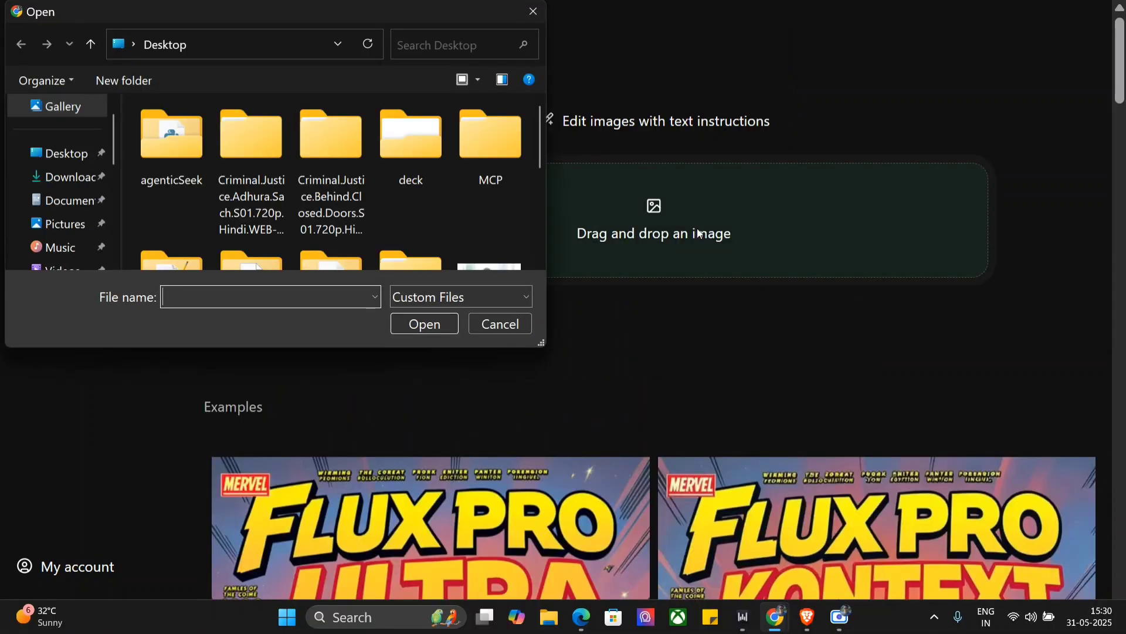
{"action": "scroll", "coordinate": [452, 228], "scroll_direction": "down", "scroll_amount": 3}
{"action": "scroll", "coordinate": [368, 202], "scroll_direction": "up", "scroll_amount": 3}
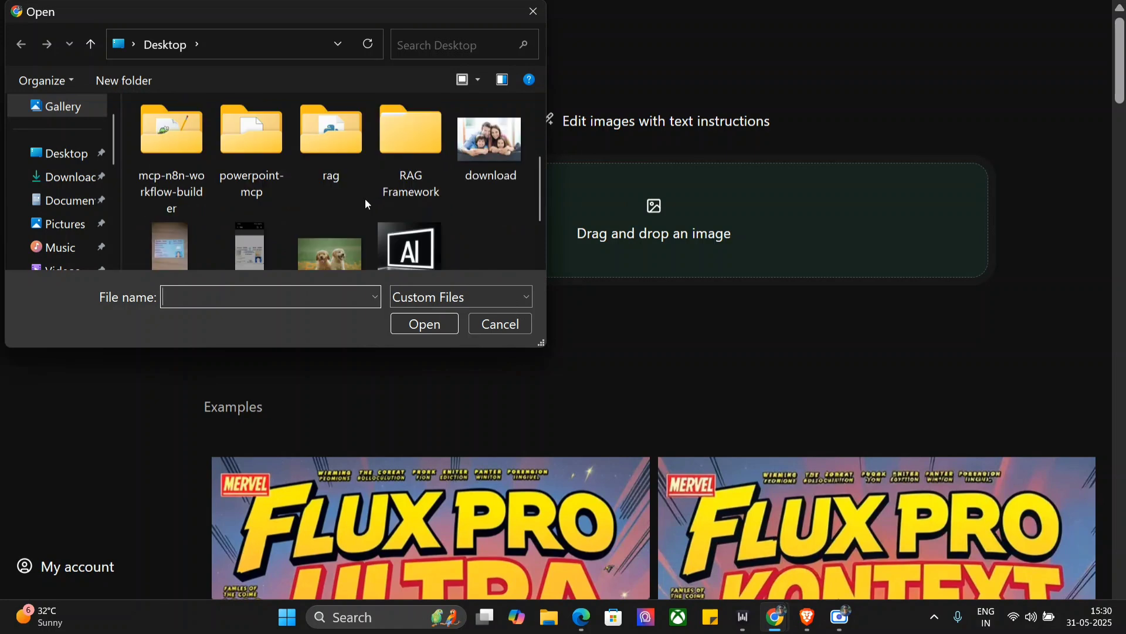
{"action": "double_click", "coordinate": [459, 172]}
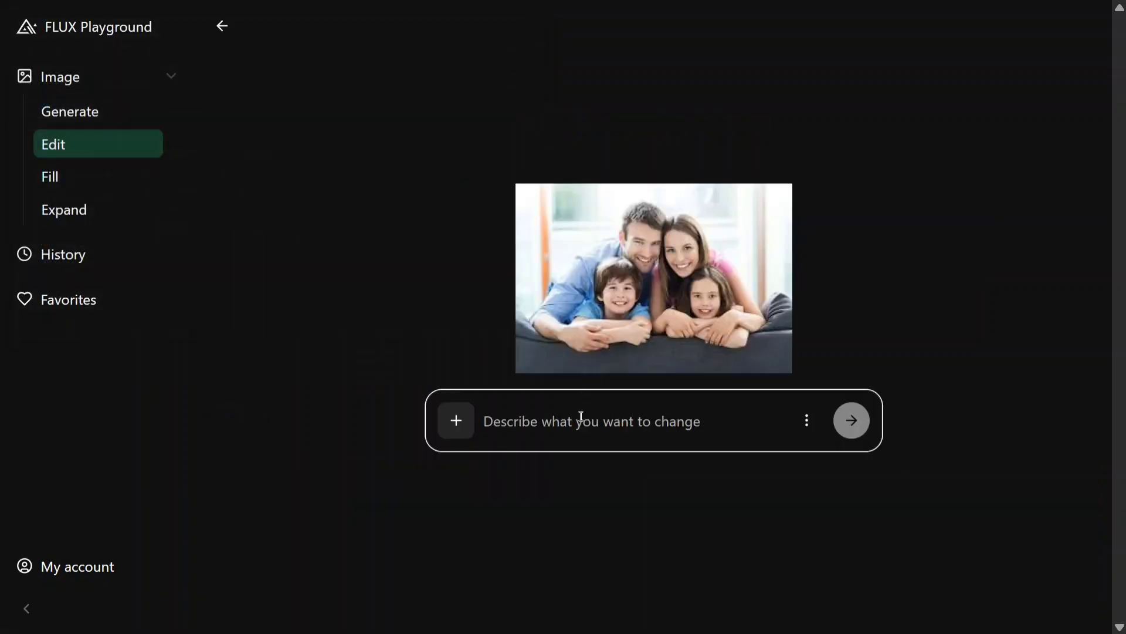
Dictate and submit the edit to turn the photo into a frame reading 'Happy Family'
{"action": "key", "text": "ctrl+super"}
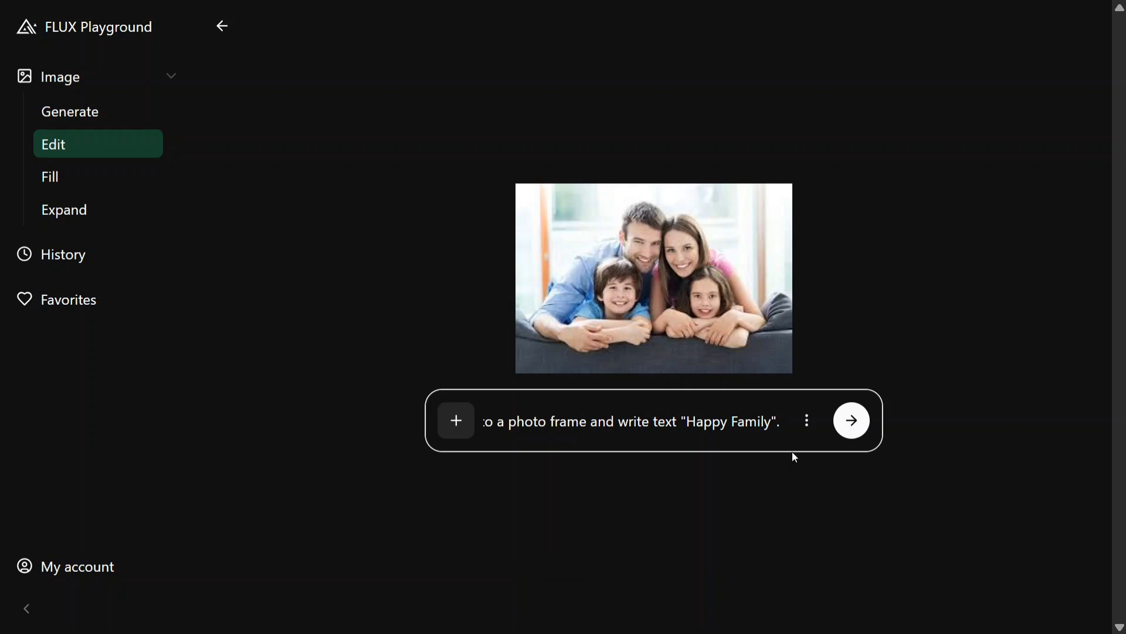
{"action": "left_click", "coordinate": [857, 428]}
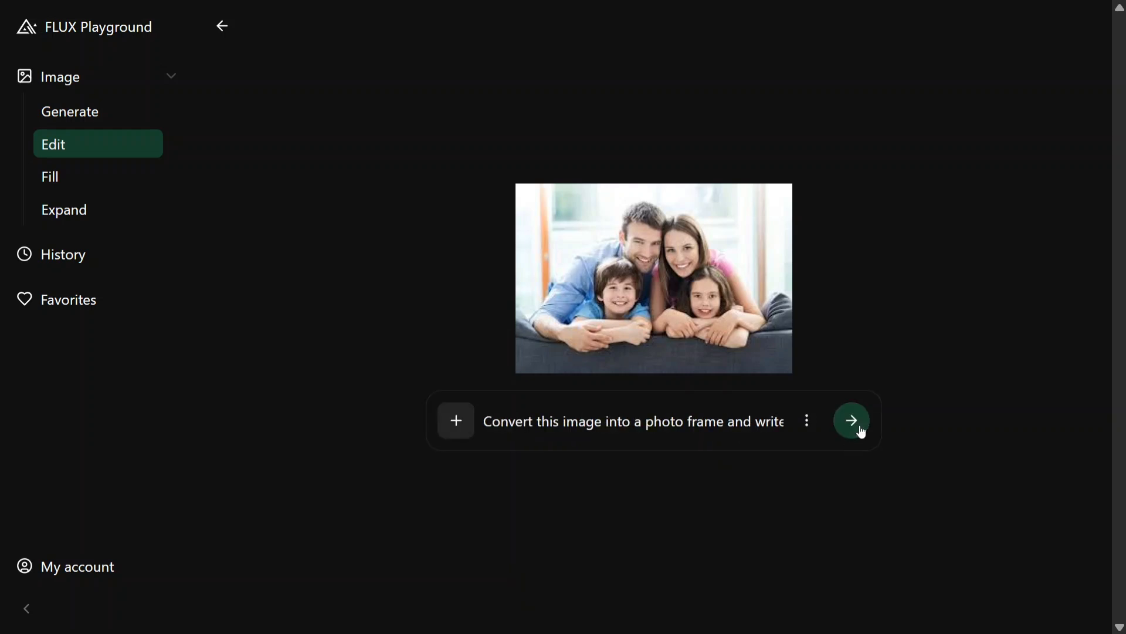
{"action": "left_click", "coordinate": [862, 432]}
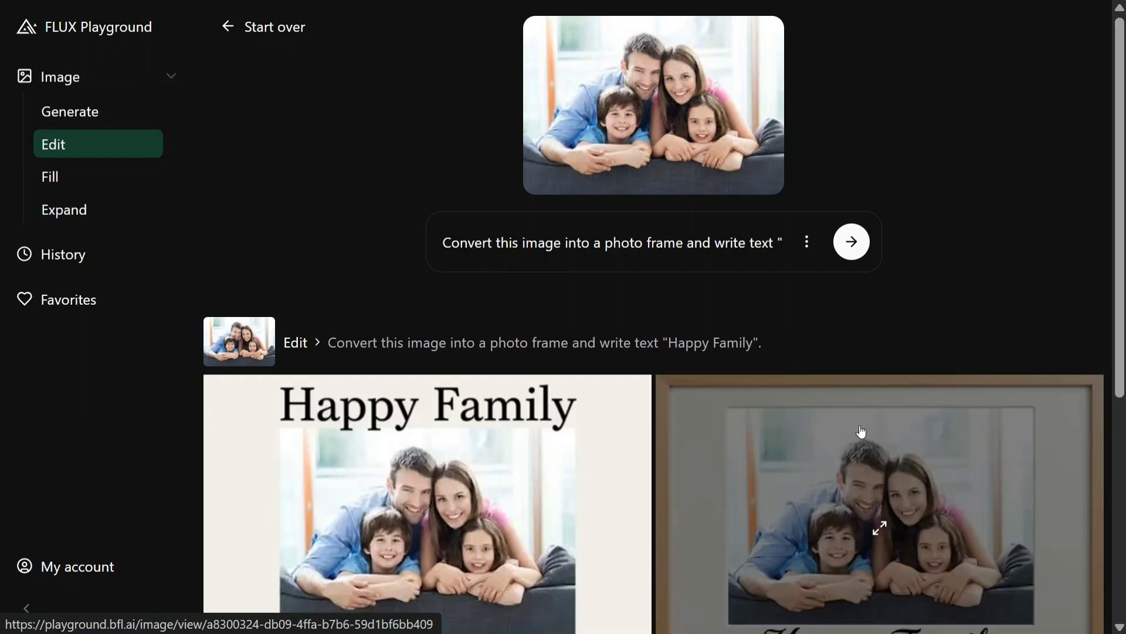
Review the four framed 'Happy Family' results, then switch to the Expand tool
{"action": "scroll", "coordinate": [804, 356], "scroll_direction": "down", "scroll_amount": 5}
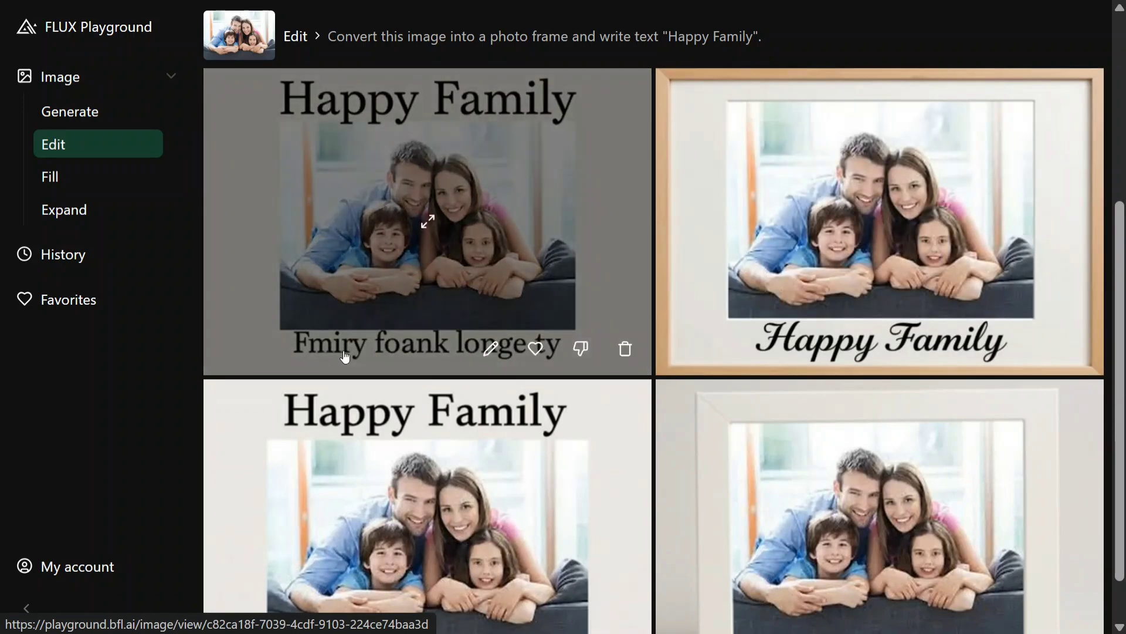
{"action": "scroll", "coordinate": [345, 356], "scroll_direction": "down", "scroll_amount": 1}
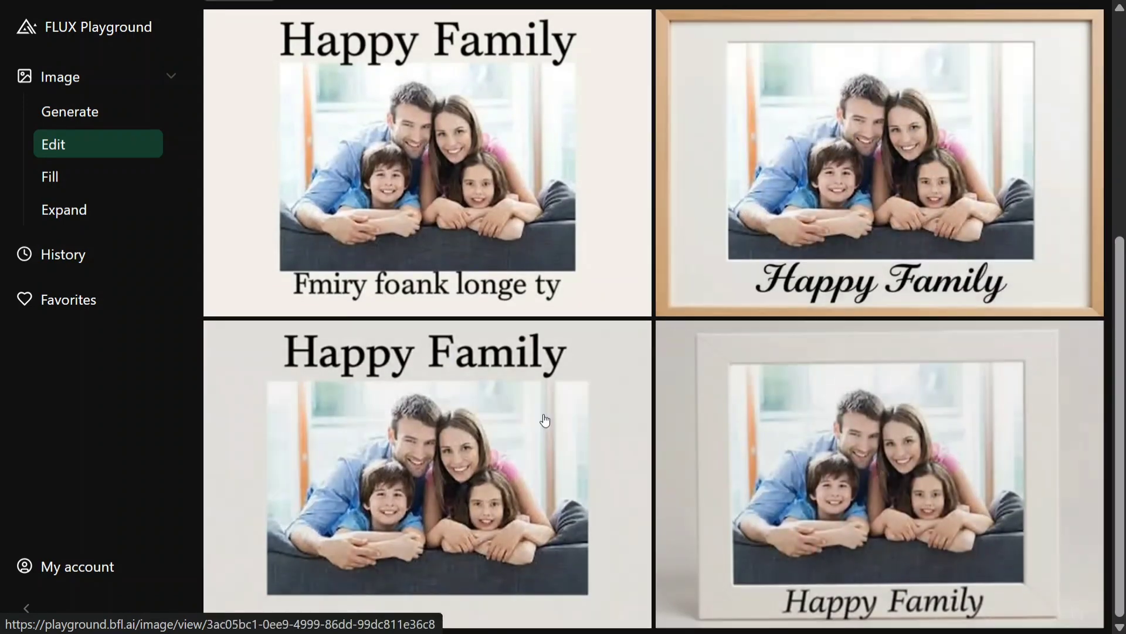
{"action": "scroll", "coordinate": [545, 301], "scroll_direction": "up", "scroll_amount": 3}
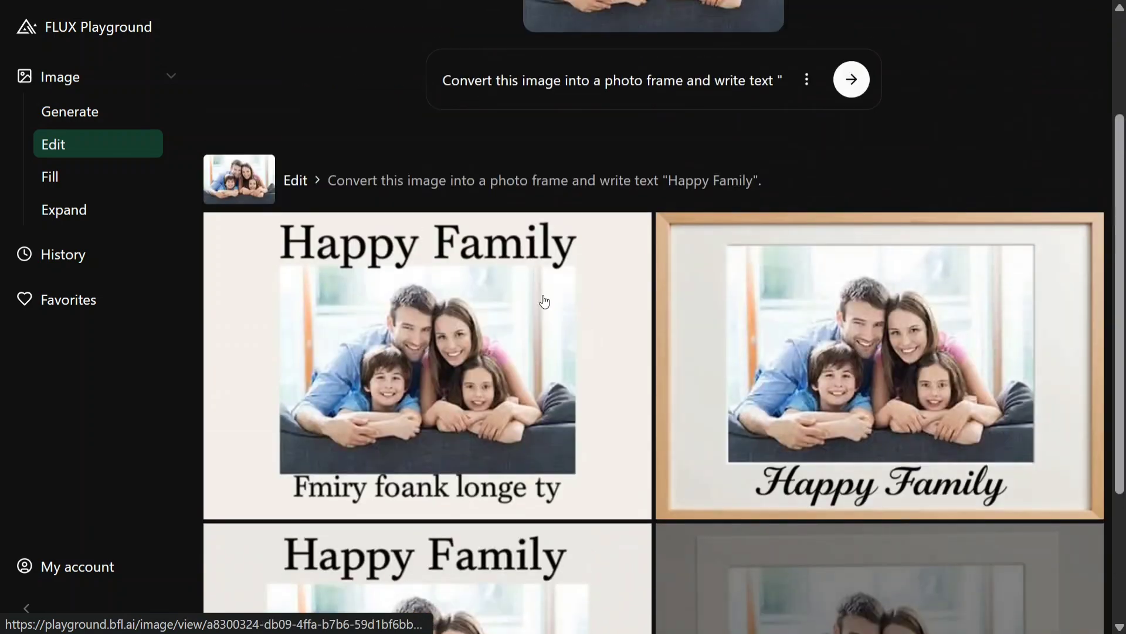
{"action": "left_click", "coordinate": [99, 219]}
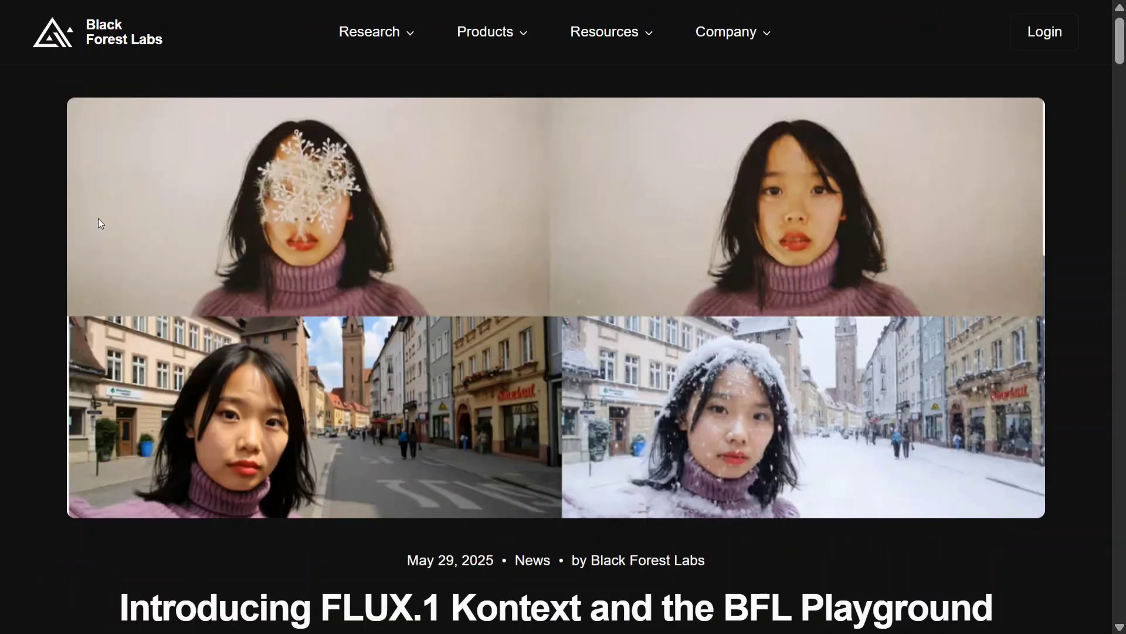
Scroll through the Kontext post's seagull example edits down to the text-to-image capability descriptions
{"action": "scroll", "coordinate": [407, 346], "scroll_direction": "down", "scroll_amount": 10}
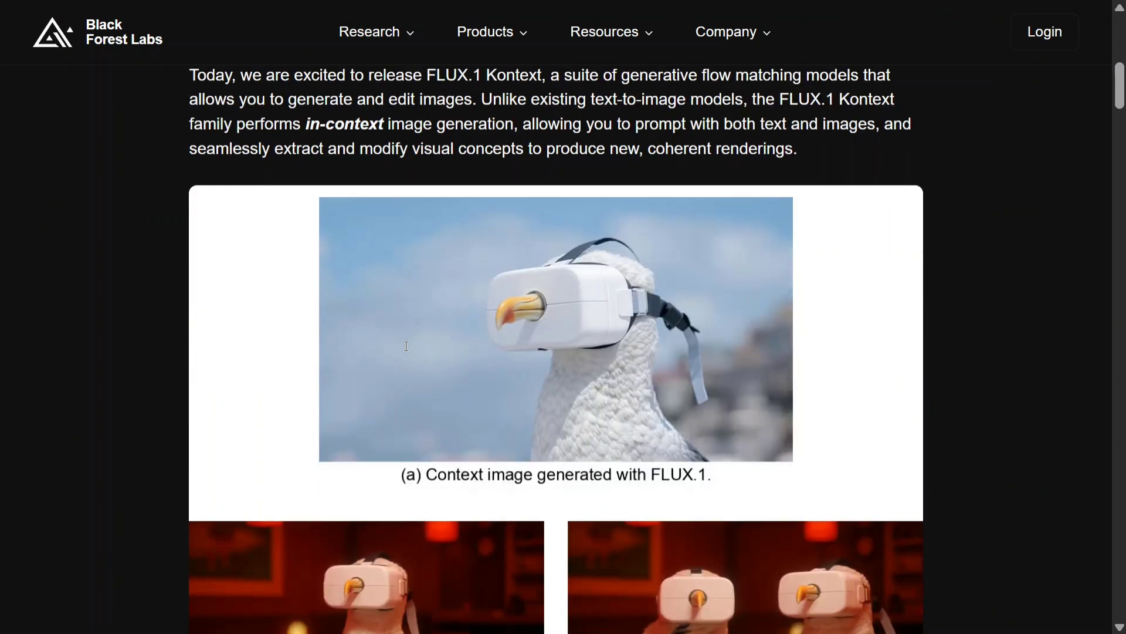
{"action": "scroll", "coordinate": [406, 346], "scroll_direction": "down", "scroll_amount": 2}
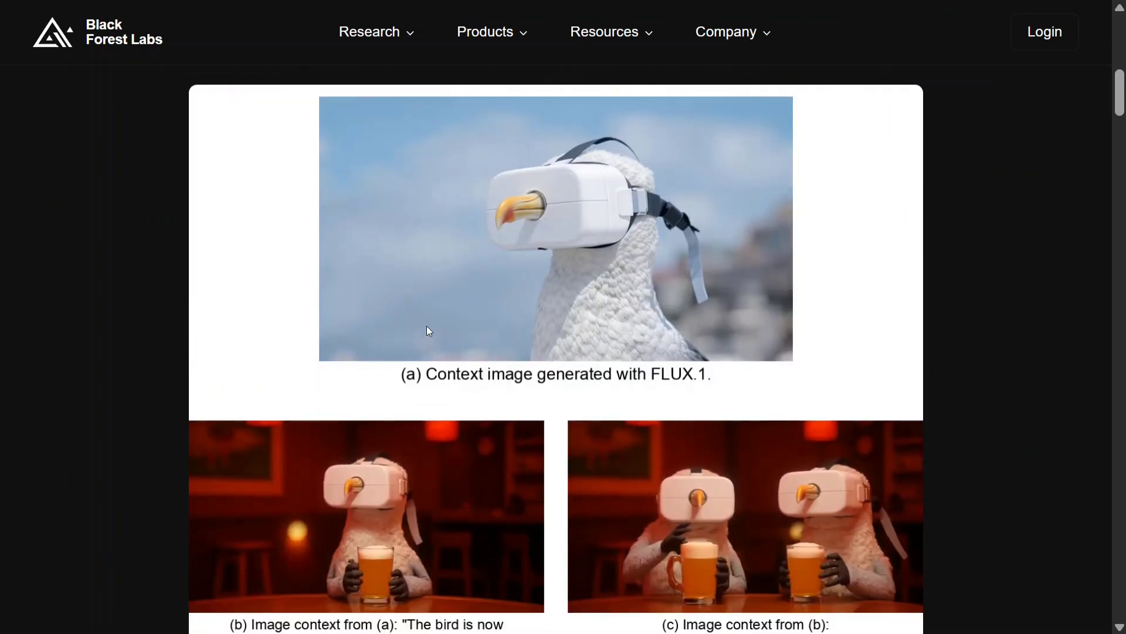
{"action": "scroll", "coordinate": [563, 320], "scroll_direction": "down", "scroll_amount": 4}
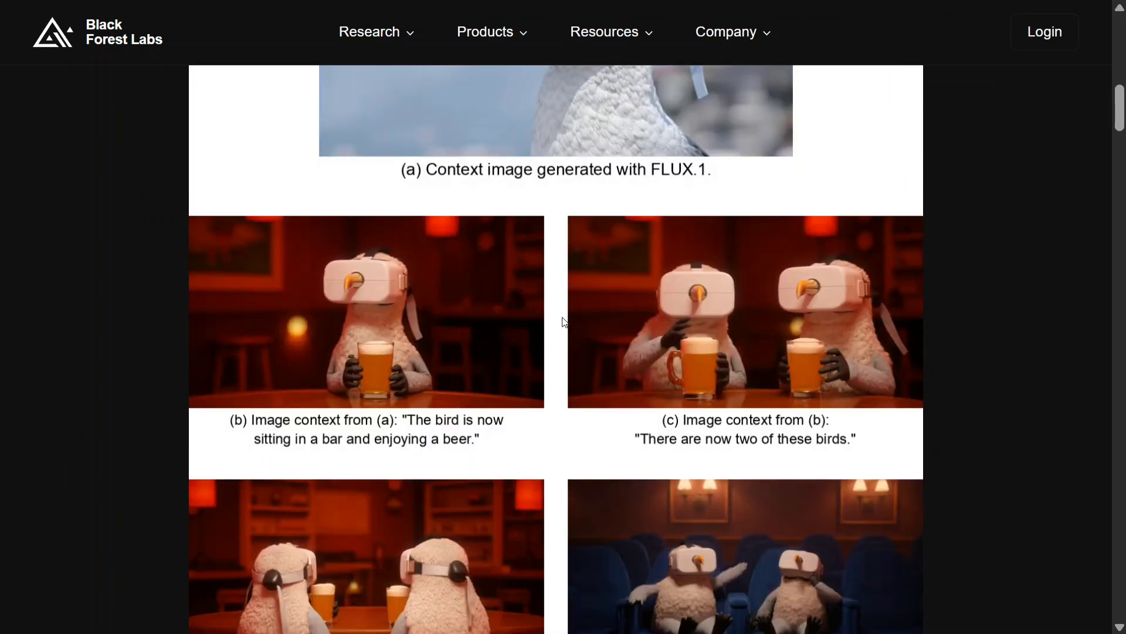
{"action": "scroll", "coordinate": [564, 322], "scroll_direction": "up", "scroll_amount": 3}
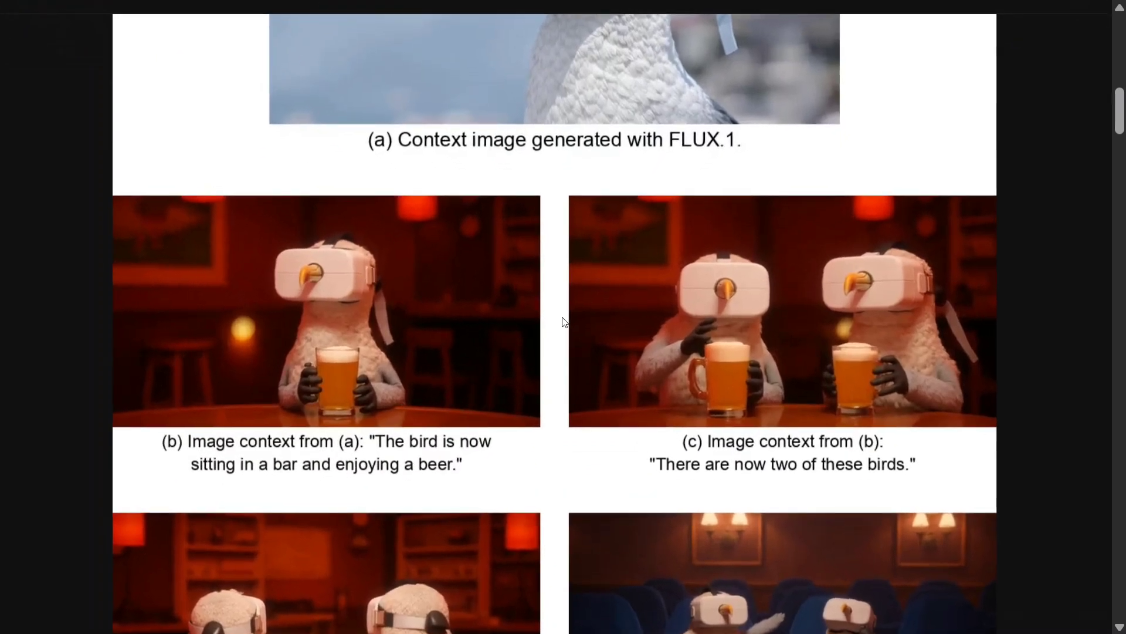
{"action": "scroll", "coordinate": [600, 468], "scroll_direction": "up", "scroll_amount": 2}
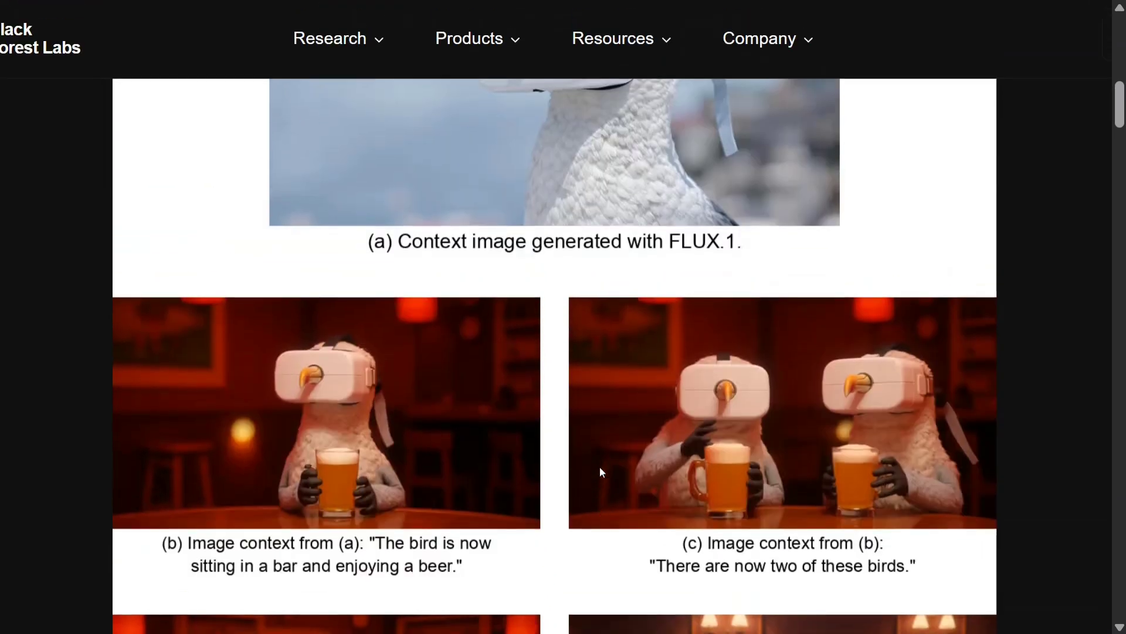
{"action": "scroll", "coordinate": [643, 335], "scroll_direction": "up", "scroll_amount": 5}
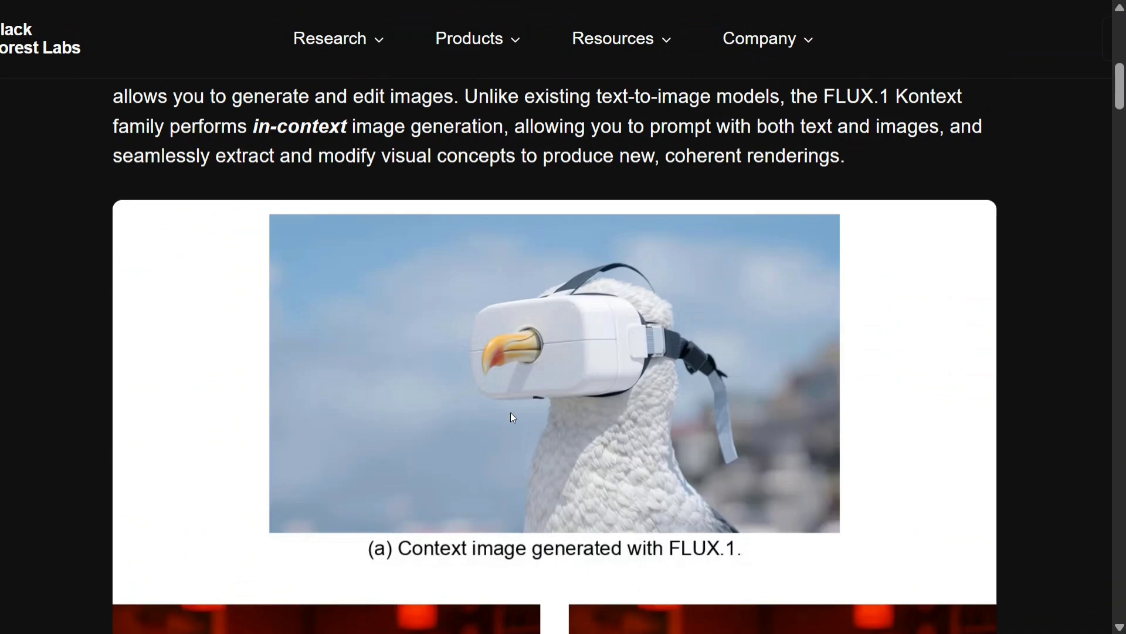
{"action": "scroll", "coordinate": [550, 345], "scroll_direction": "down", "scroll_amount": 8}
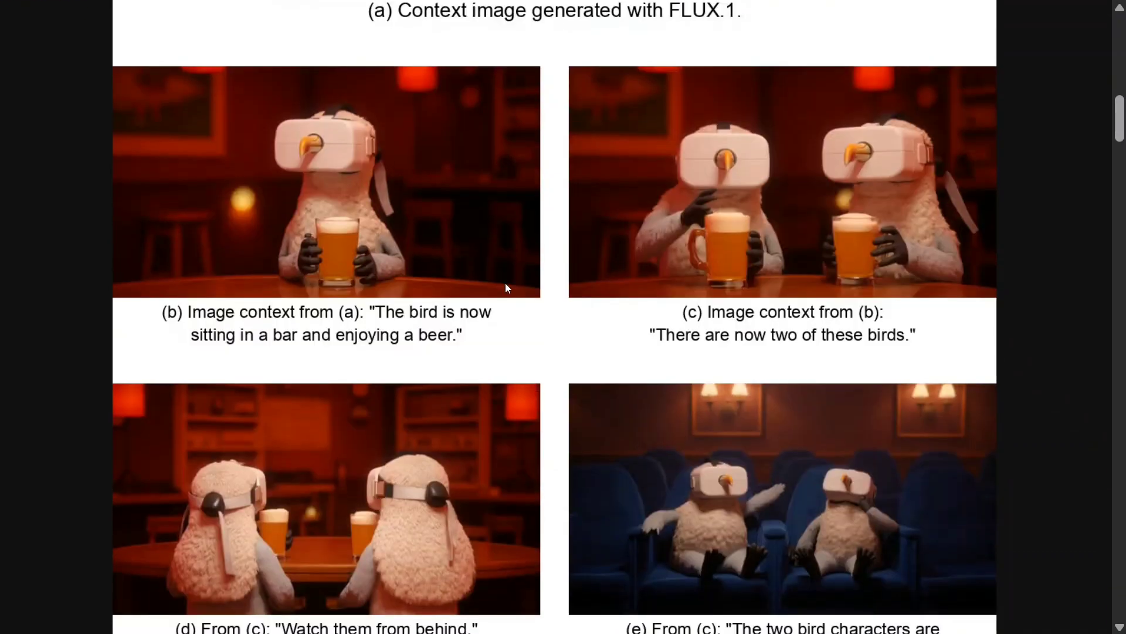
{"action": "scroll", "coordinate": [483, 454], "scroll_direction": "down", "scroll_amount": 3}
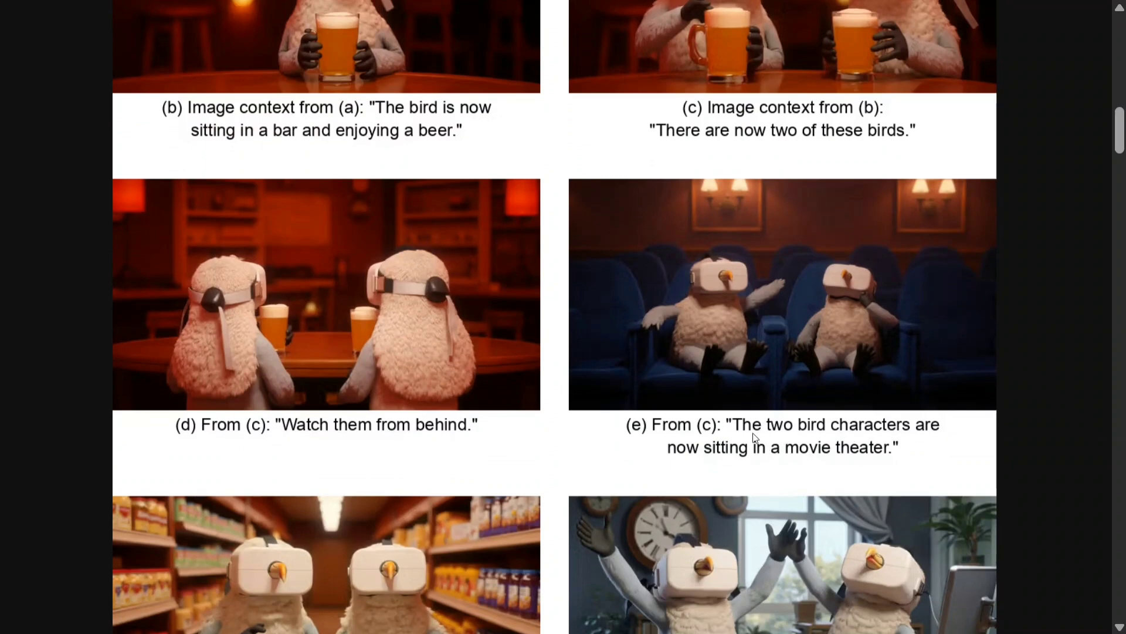
{"action": "scroll", "coordinate": [754, 437], "scroll_direction": "down", "scroll_amount": 2}
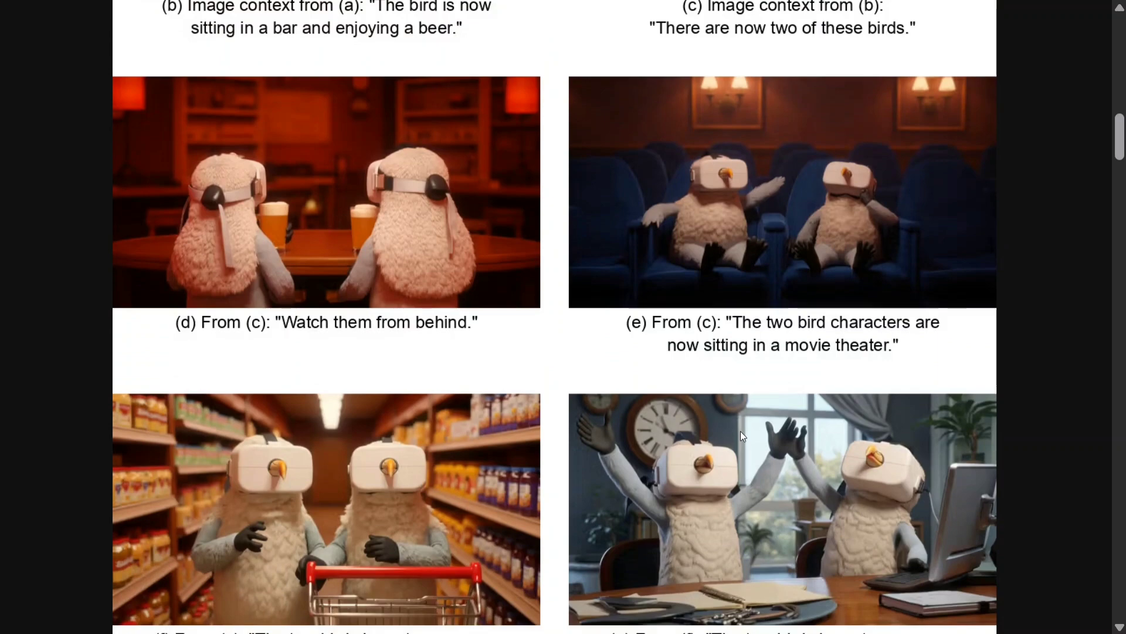
{"action": "scroll", "coordinate": [740, 431], "scroll_direction": "up", "scroll_amount": 8}
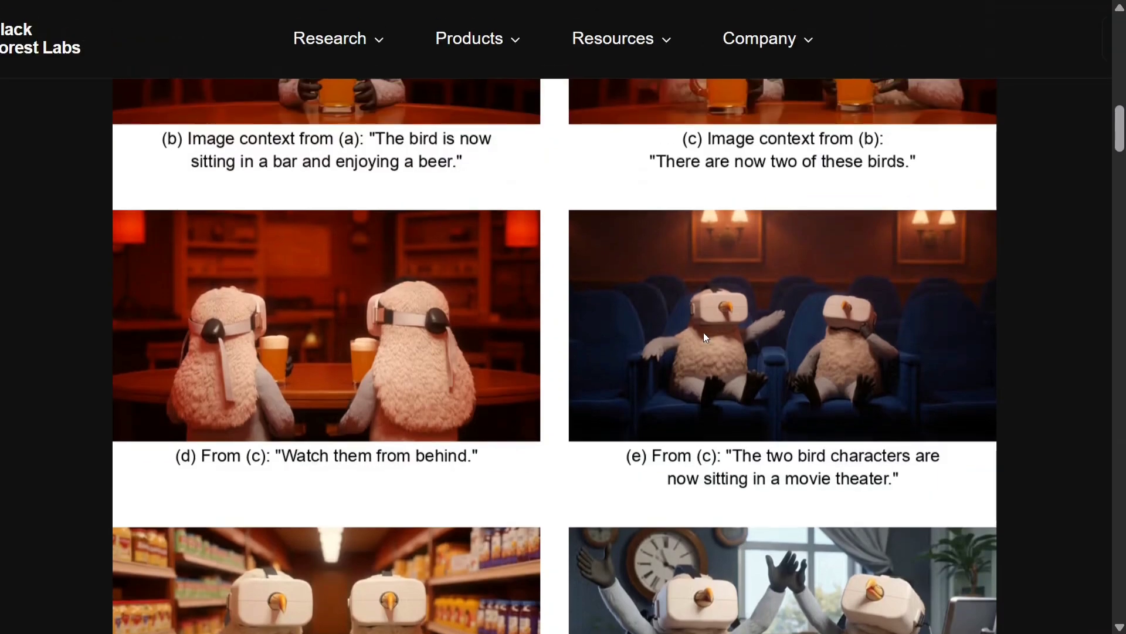
{"action": "scroll", "coordinate": [456, 355], "scroll_direction": "down", "scroll_amount": 20}
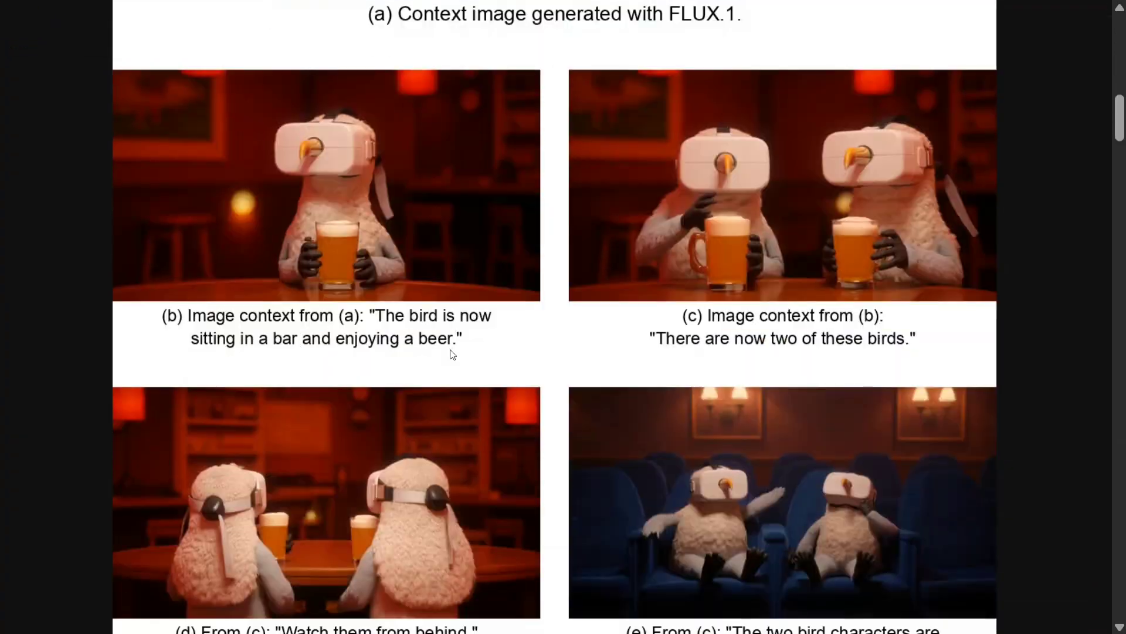
{"action": "scroll", "coordinate": [470, 382], "scroll_direction": "up", "scroll_amount": 2}
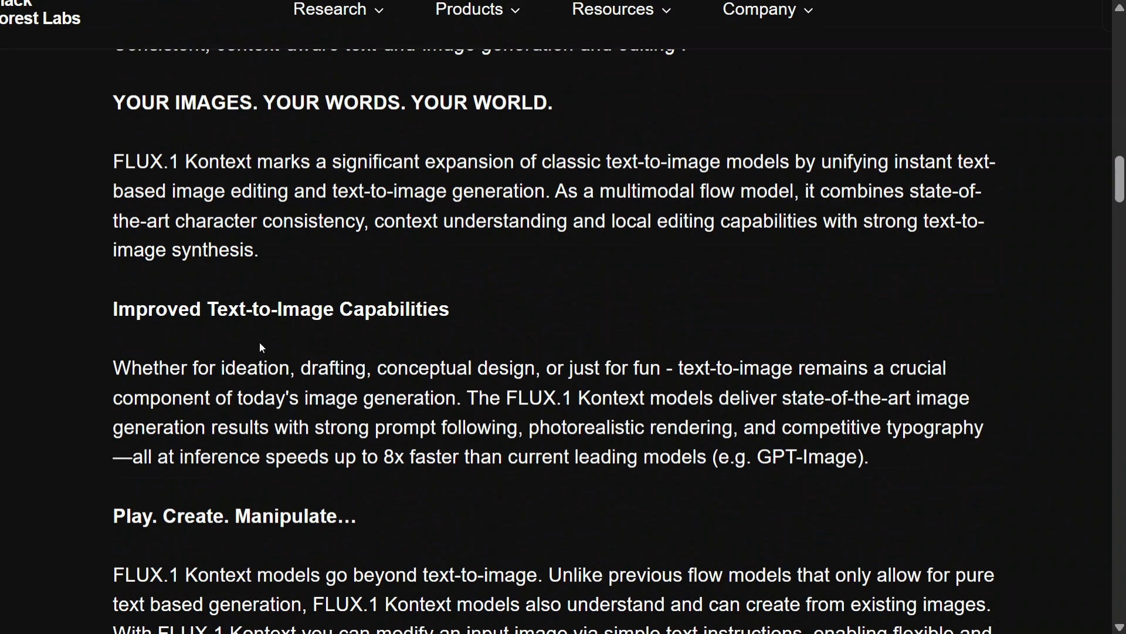
Highlight the Character consistency bullet and The FLUX.1 Kontext [pro] Models heading, then deselect each
{"action": "scroll", "coordinate": [260, 346], "scroll_direction": "down", "scroll_amount": 7}
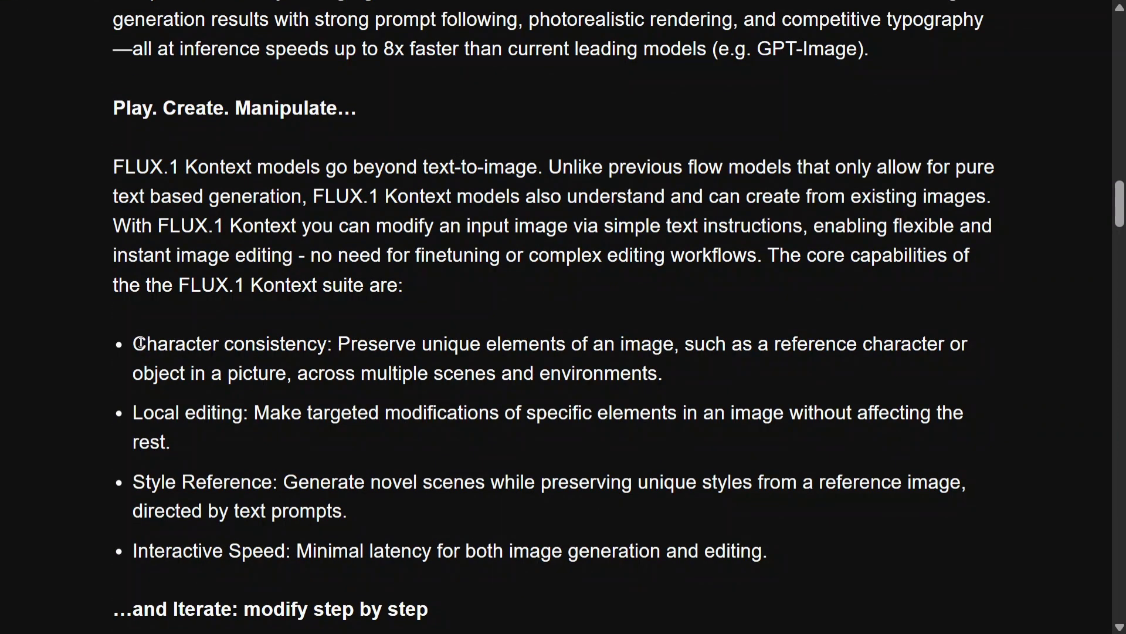
{"action": "left_click_drag", "start_coordinate": [135, 345], "coordinate": [371, 376]}
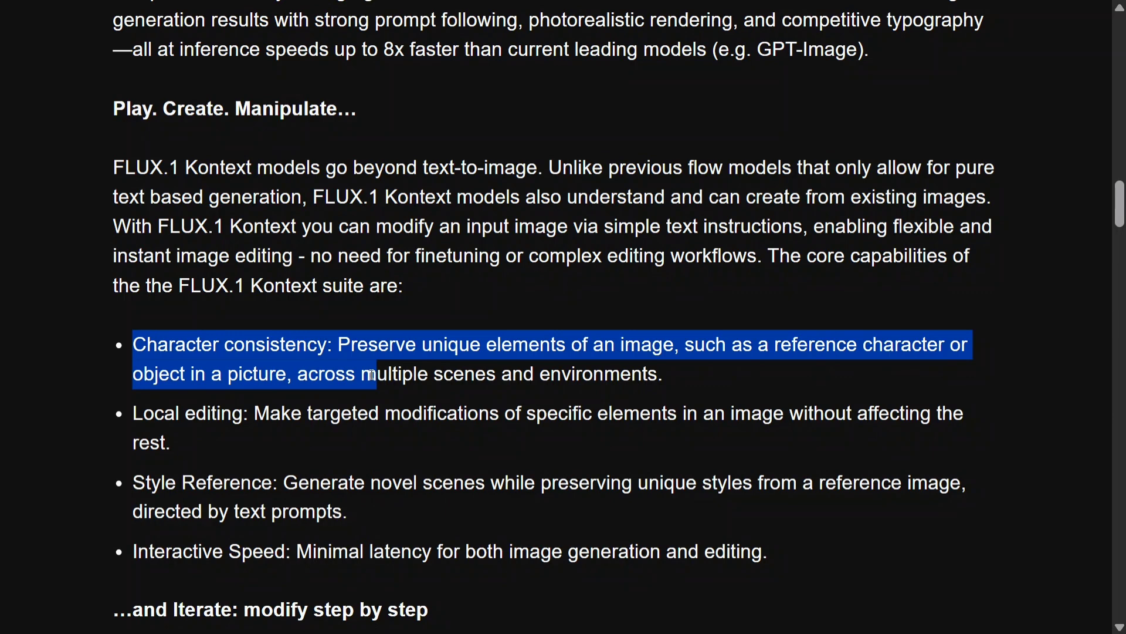
{"action": "left_click", "coordinate": [219, 428]}
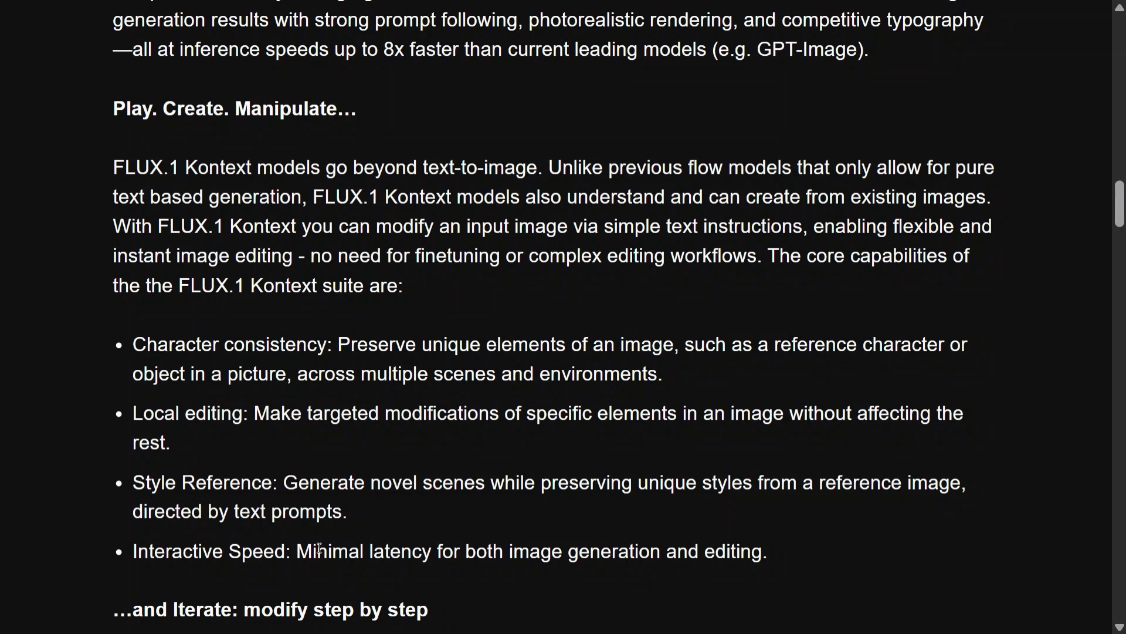
{"action": "scroll", "coordinate": [319, 548], "scroll_direction": "down", "scroll_amount": 7}
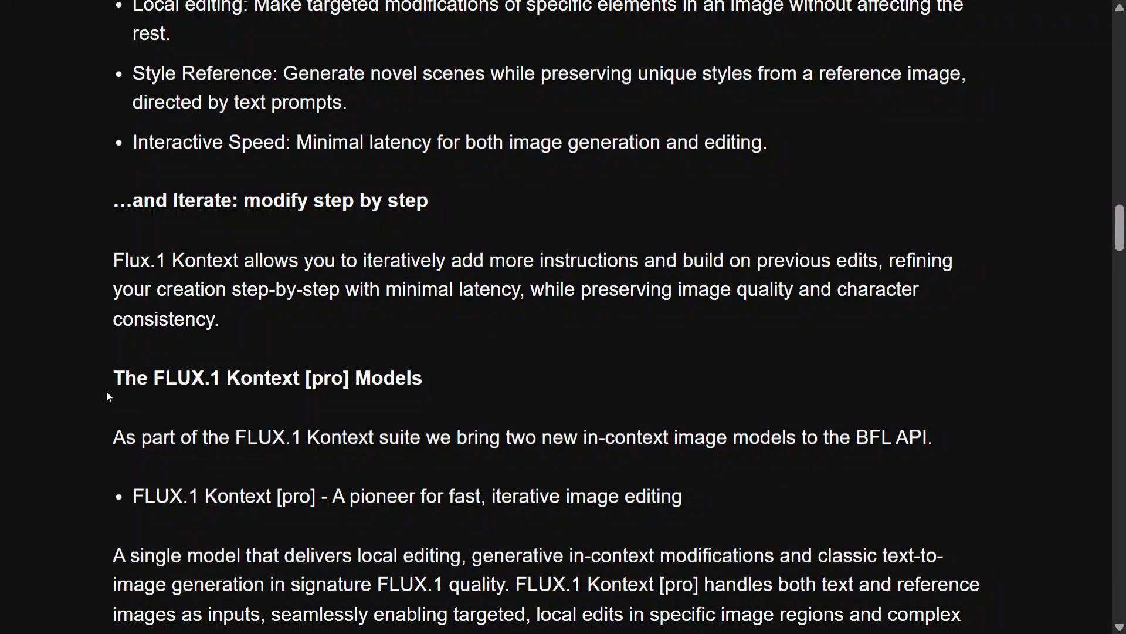
{"action": "left_click_drag", "start_coordinate": [110, 385], "coordinate": [322, 380]}
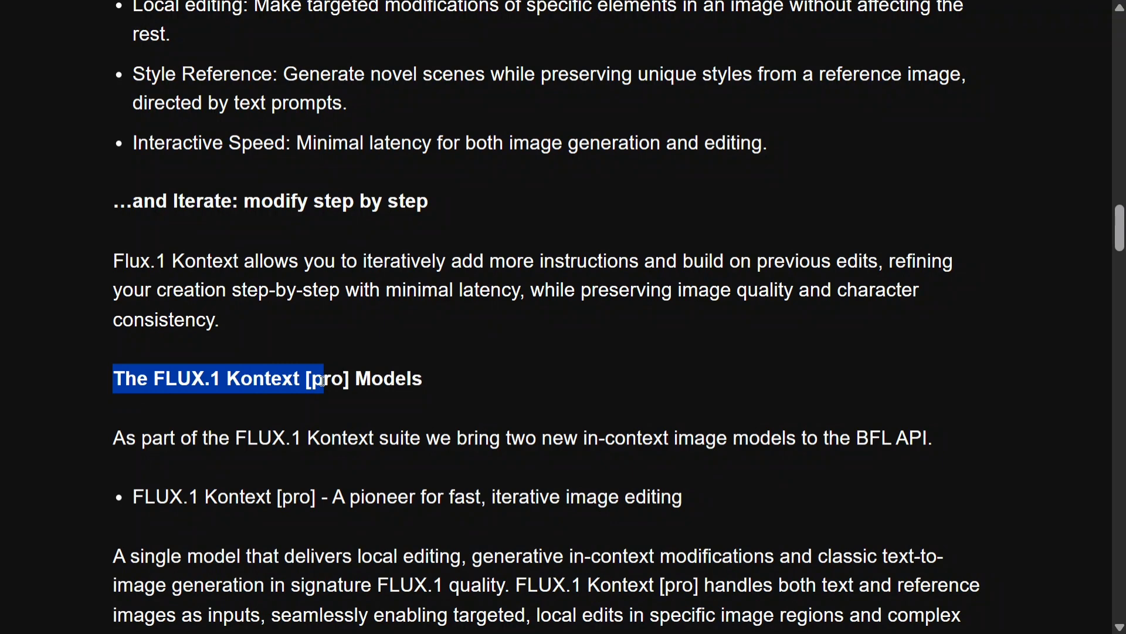
{"action": "left_click", "coordinate": [554, 418]}
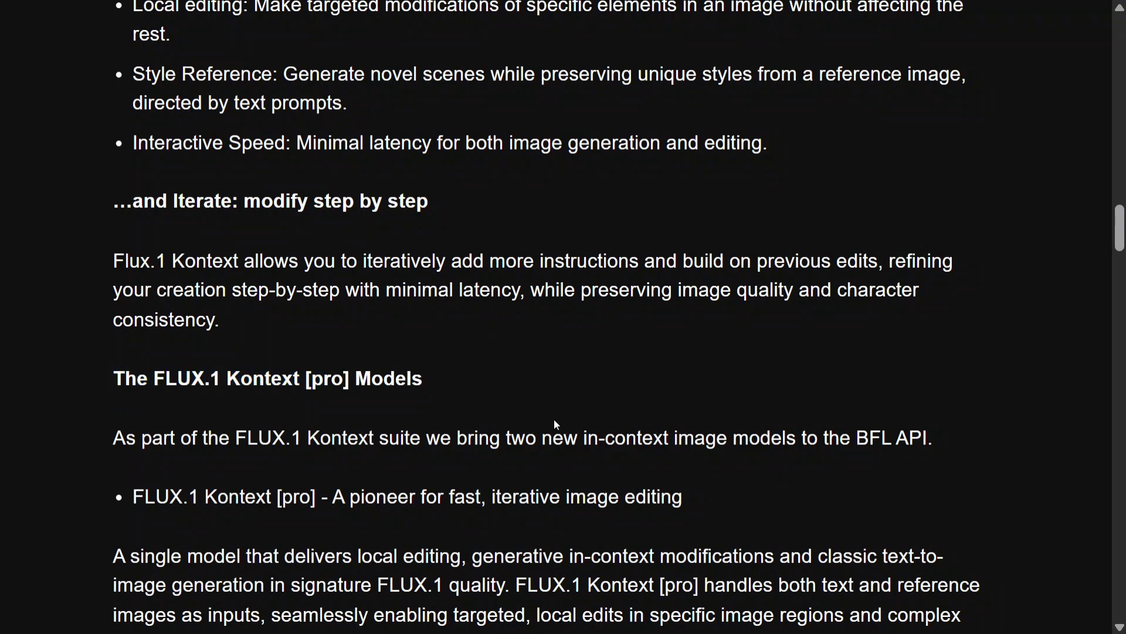
Scroll on to the FLUX.1 Kontext [dev] Private Beta heading, briefly highlighting it
{"action": "scroll", "coordinate": [554, 419], "scroll_direction": "down", "scroll_amount": 4}
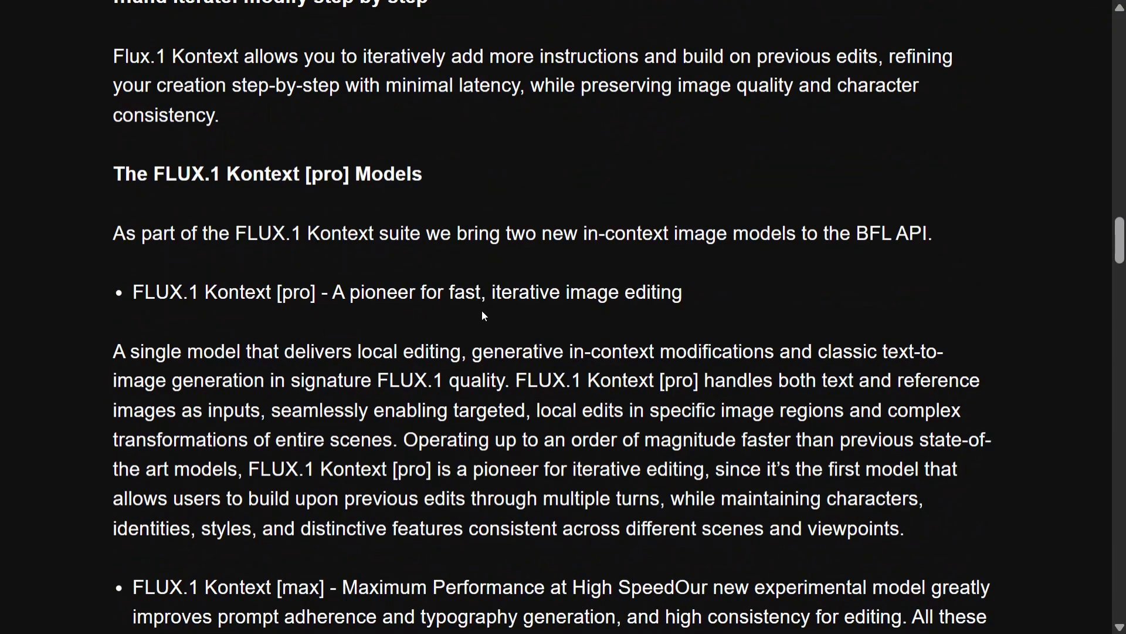
{"action": "scroll", "coordinate": [592, 318], "scroll_direction": "down", "scroll_amount": 2}
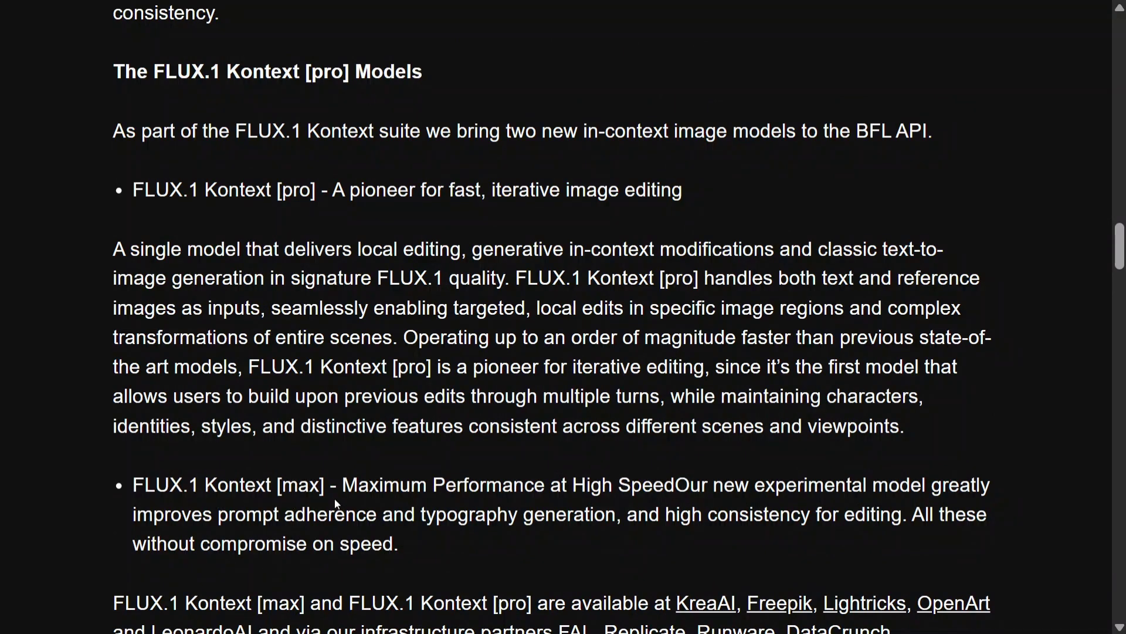
{"action": "scroll", "coordinate": [336, 503], "scroll_direction": "down", "scroll_amount": 4}
{"action": "scroll", "coordinate": [264, 473], "scroll_direction": "down", "scroll_amount": 2}
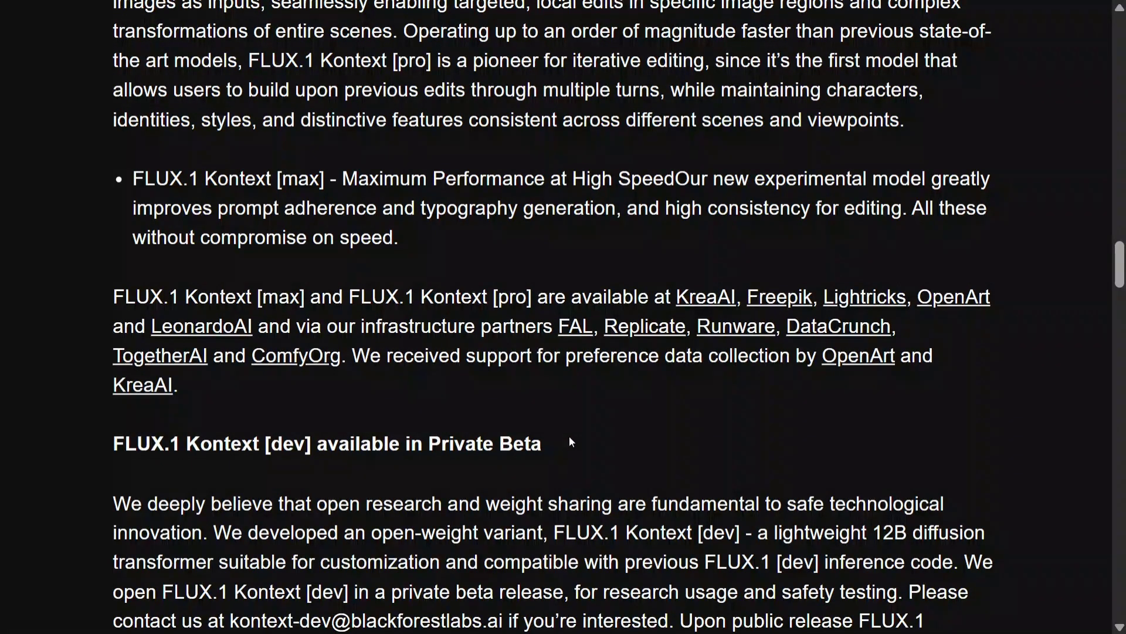
{"action": "left_click_drag", "start_coordinate": [569, 440], "coordinate": [185, 463]}
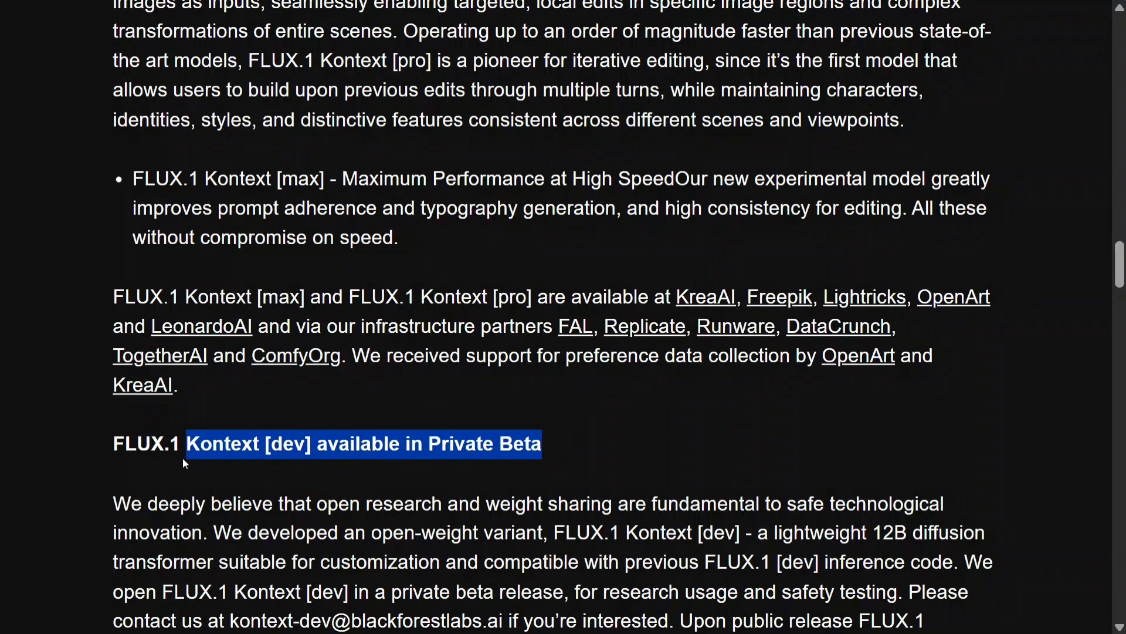
{"action": "left_click", "coordinate": [92, 461]}
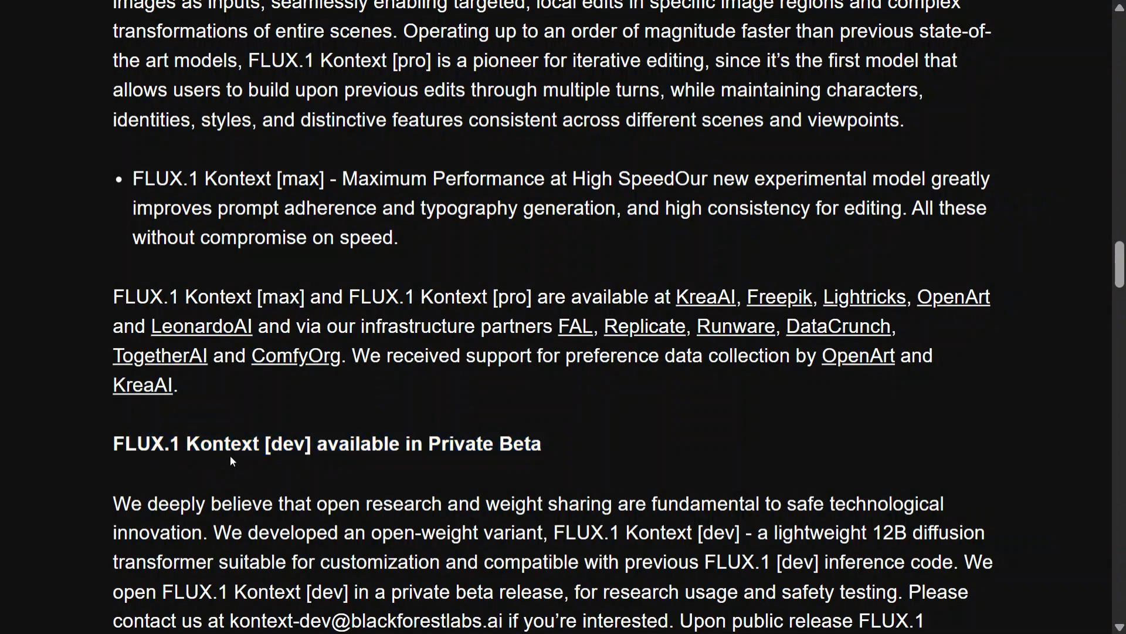
Scroll past the latency and ELO benchmark charts to the scarf-wearing woman's sequential edit example
{"action": "scroll", "coordinate": [230, 455], "scroll_direction": "down", "scroll_amount": 7}
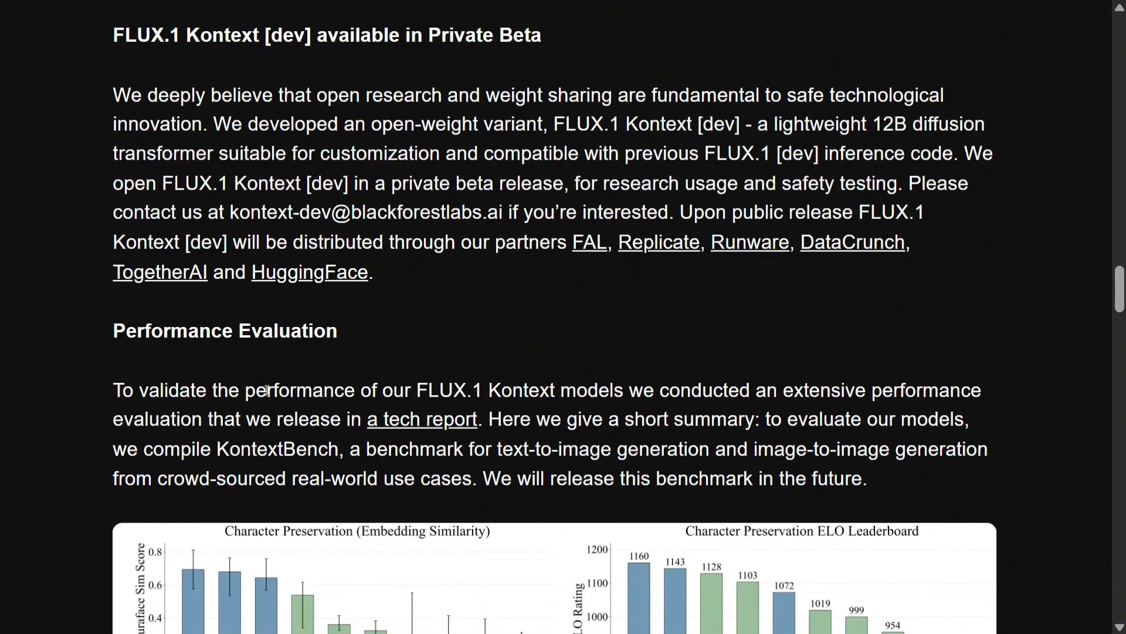
{"action": "scroll", "coordinate": [267, 391], "scroll_direction": "down", "scroll_amount": 7}
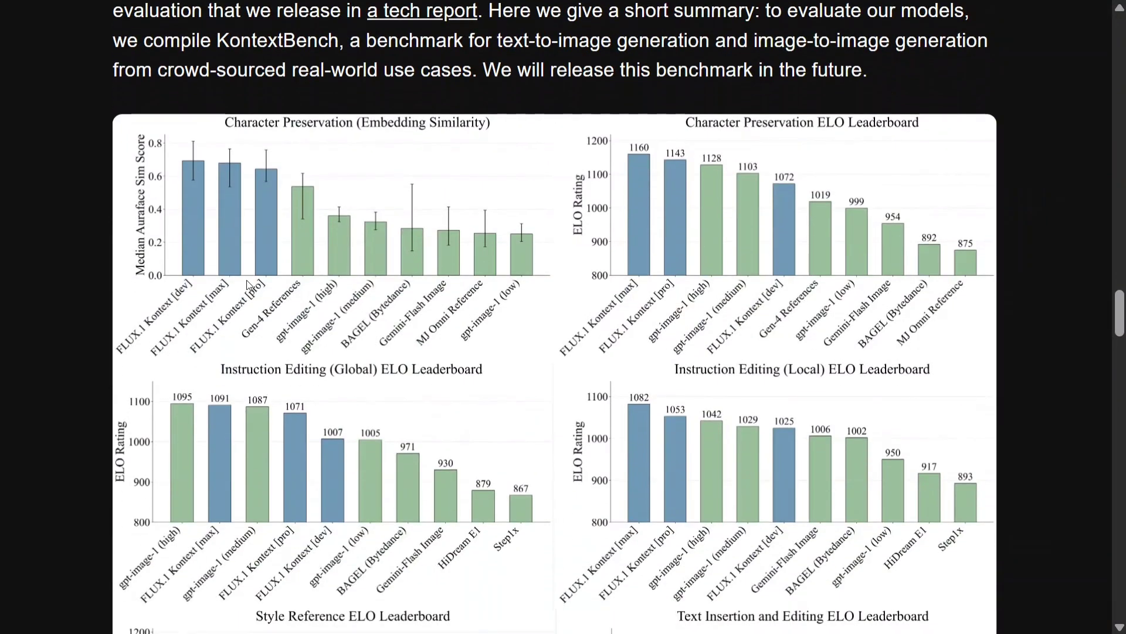
{"action": "scroll", "coordinate": [246, 285], "scroll_direction": "down", "scroll_amount": 3}
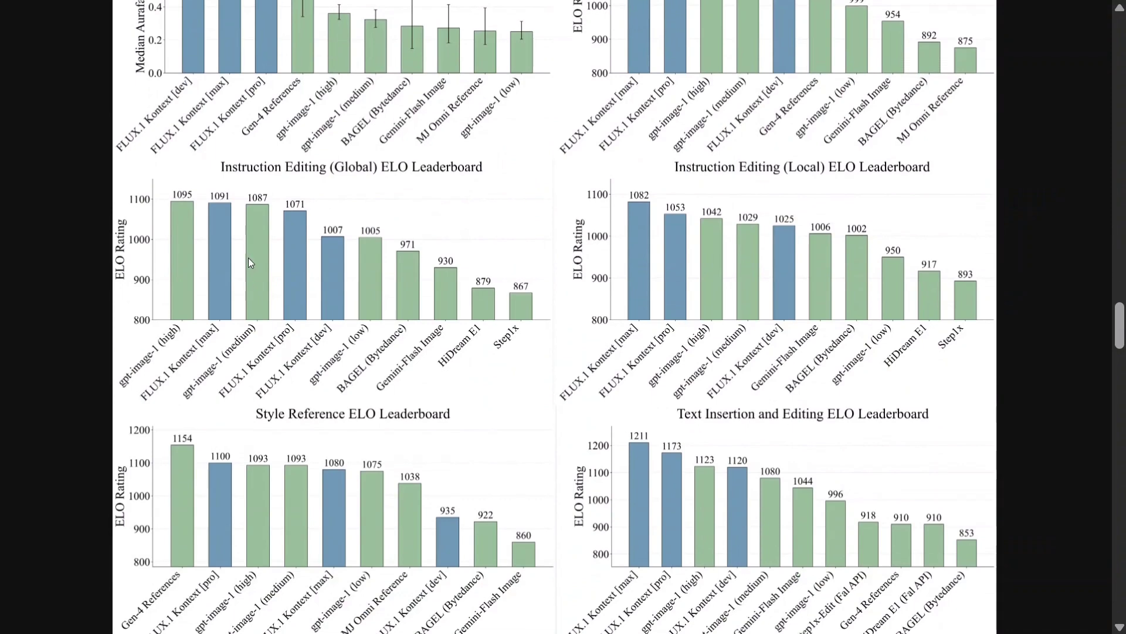
{"action": "scroll", "coordinate": [248, 258], "scroll_direction": "up", "scroll_amount": 2}
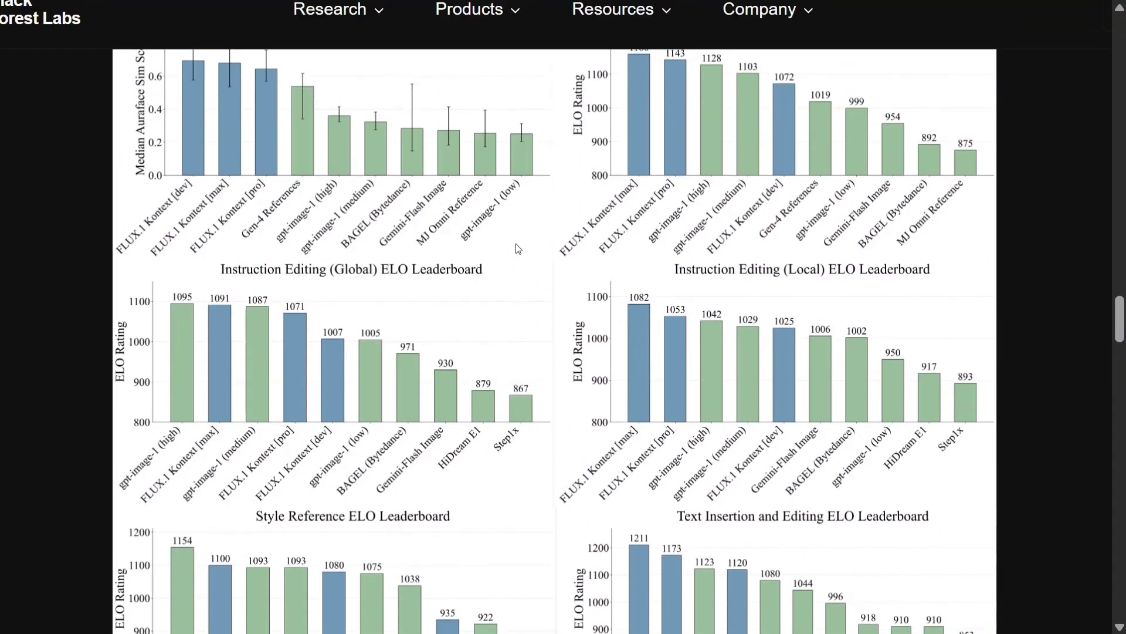
{"action": "scroll", "coordinate": [748, 299], "scroll_direction": "up", "scroll_amount": 2}
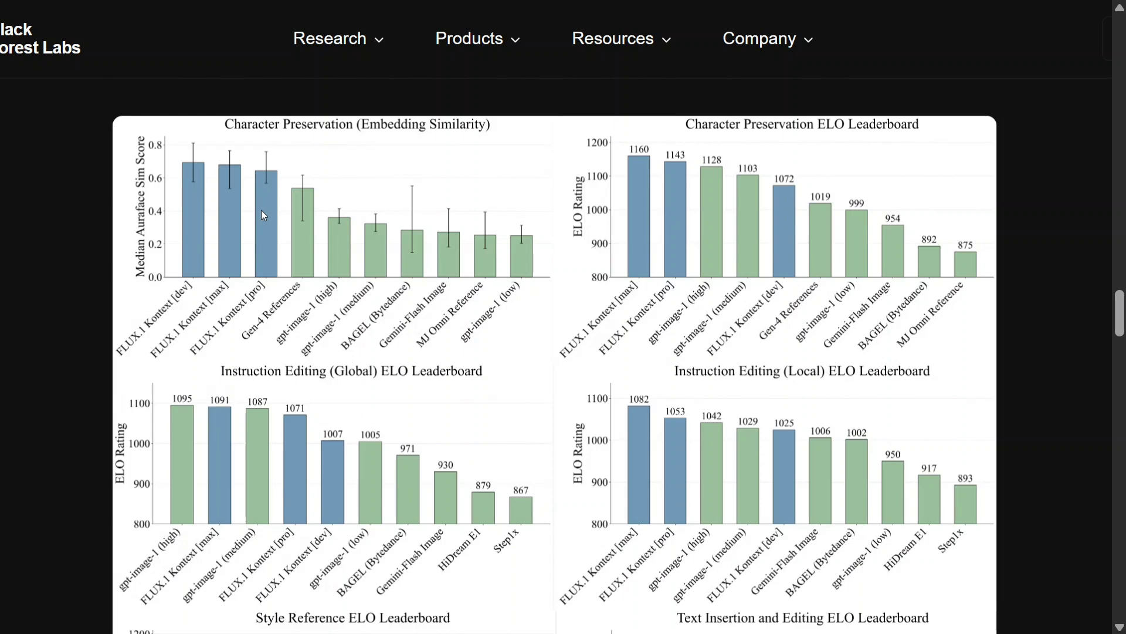
{"action": "scroll", "coordinate": [262, 211], "scroll_direction": "down", "scroll_amount": 4}
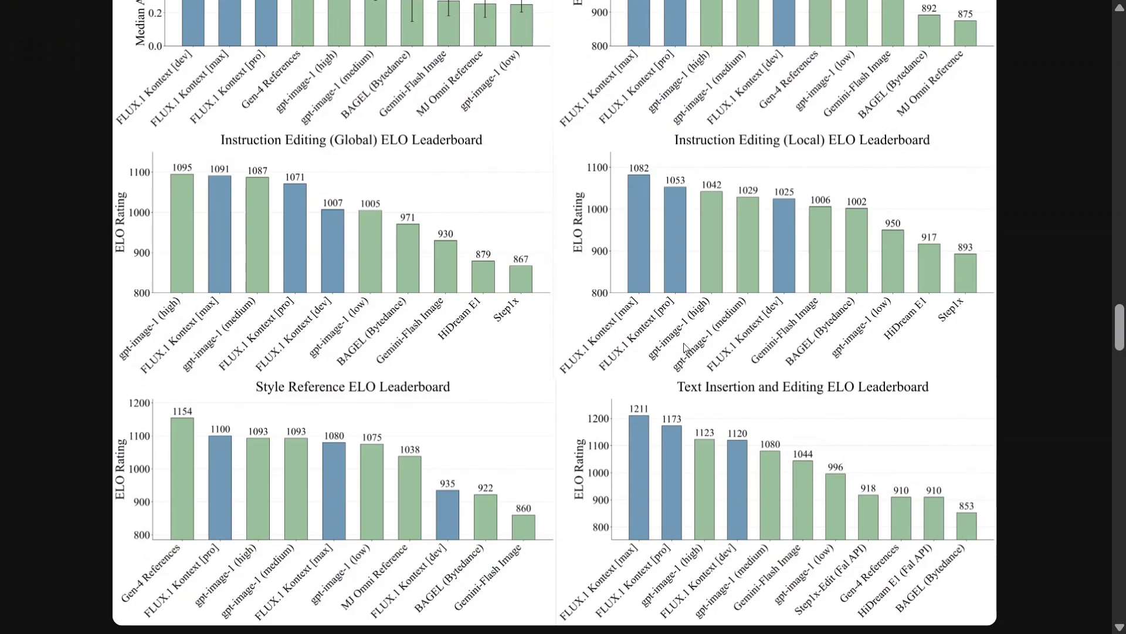
{"action": "scroll", "coordinate": [519, 347], "scroll_direction": "down", "scroll_amount": 6}
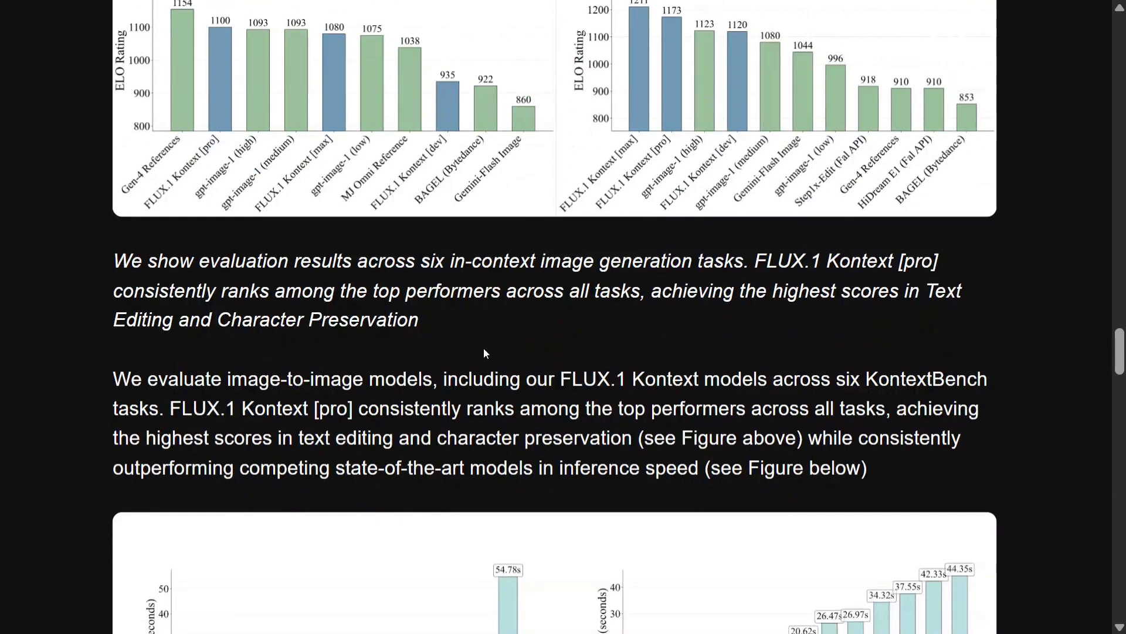
{"action": "scroll", "coordinate": [470, 352], "scroll_direction": "down", "scroll_amount": 5}
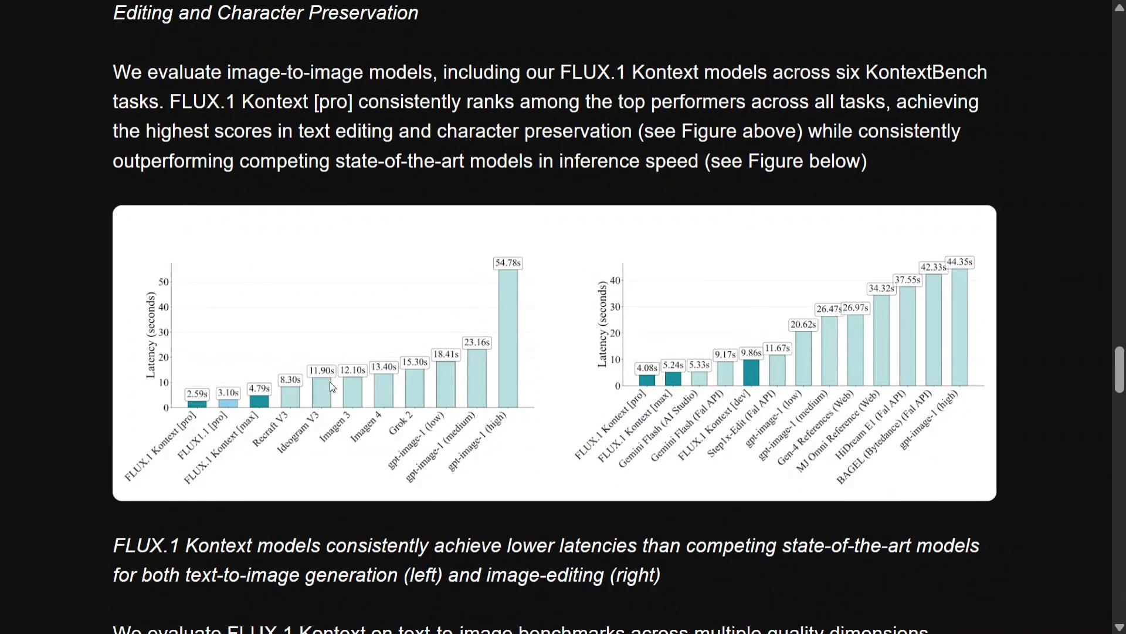
{"action": "scroll", "coordinate": [372, 393], "scroll_direction": "down", "scroll_amount": 9}
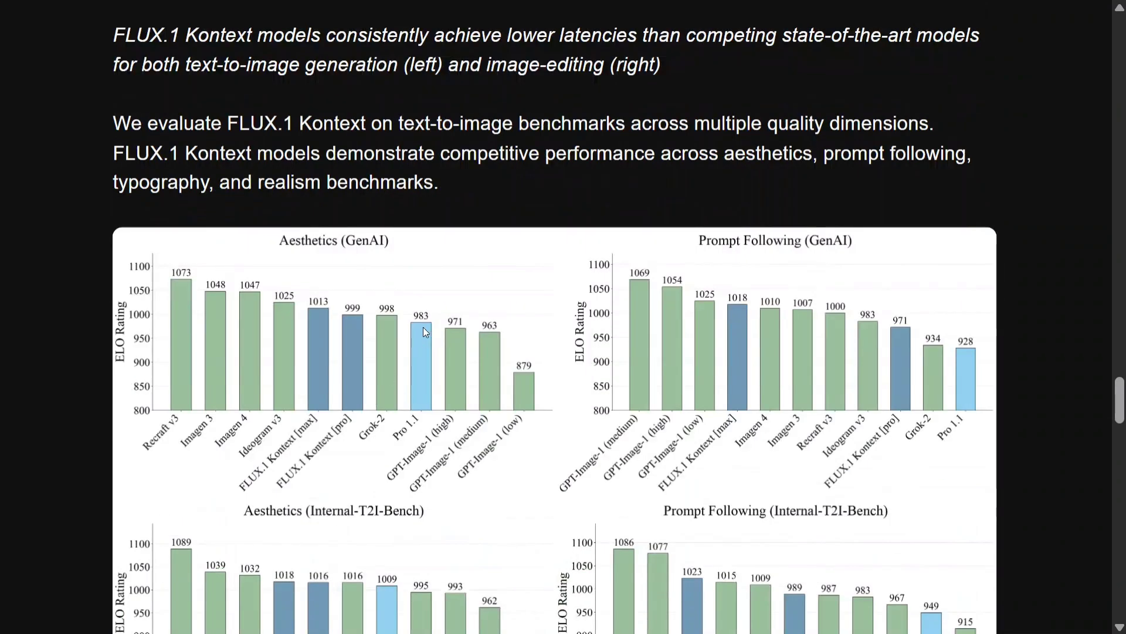
{"action": "scroll", "coordinate": [421, 320], "scroll_direction": "down", "scroll_amount": 4}
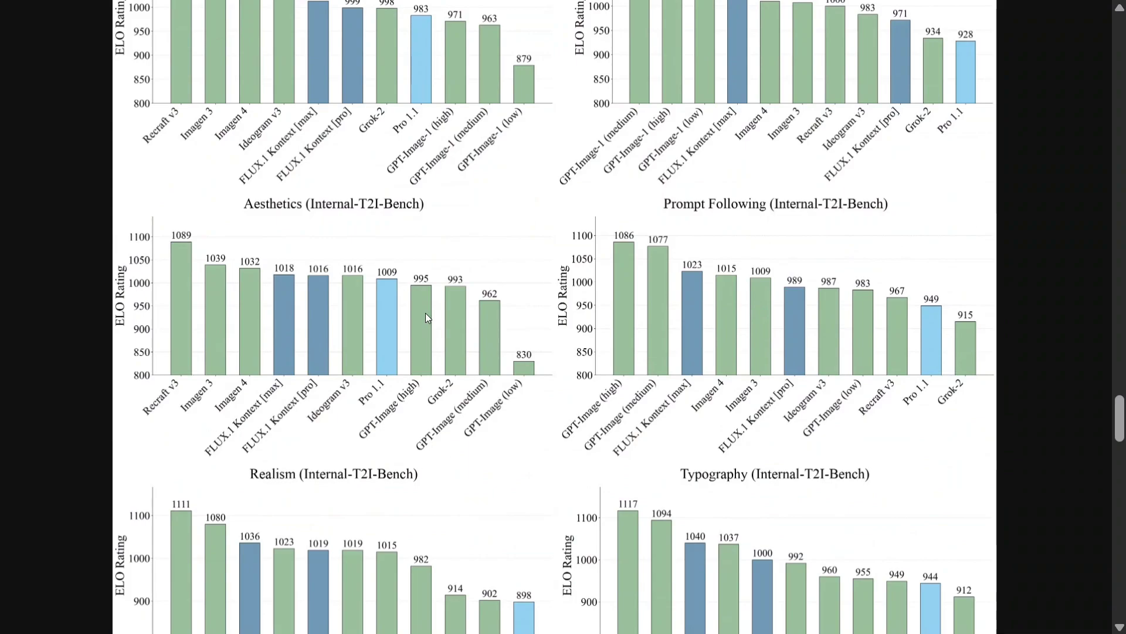
{"action": "scroll", "coordinate": [427, 317], "scroll_direction": "down", "scroll_amount": 12}
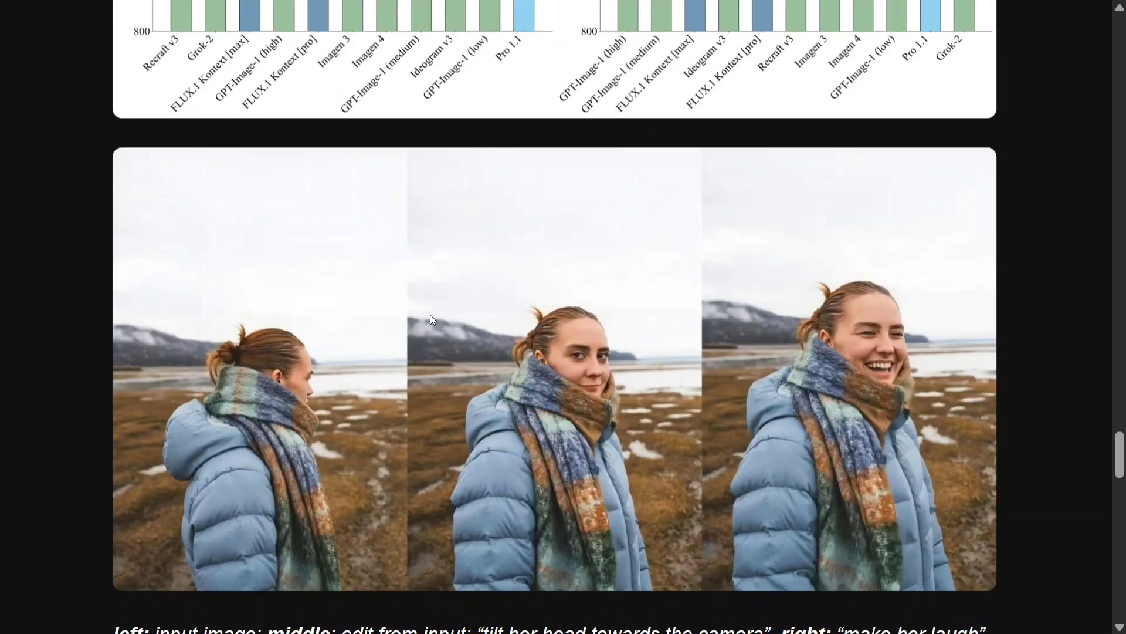
Scroll to the 'YOU HAD ME AT CONTEXT' sign edit and the Failure Cases heading
{"action": "scroll", "coordinate": [431, 319], "scroll_direction": "down", "scroll_amount": 2}
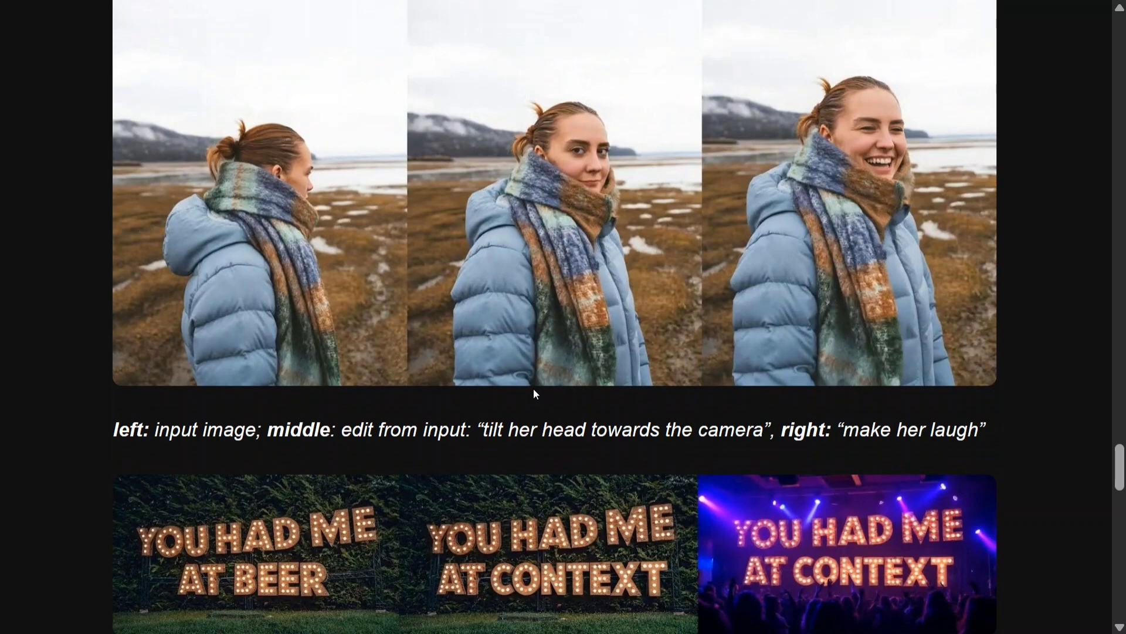
{"action": "scroll", "coordinate": [533, 388], "scroll_direction": "down", "scroll_amount": 5}
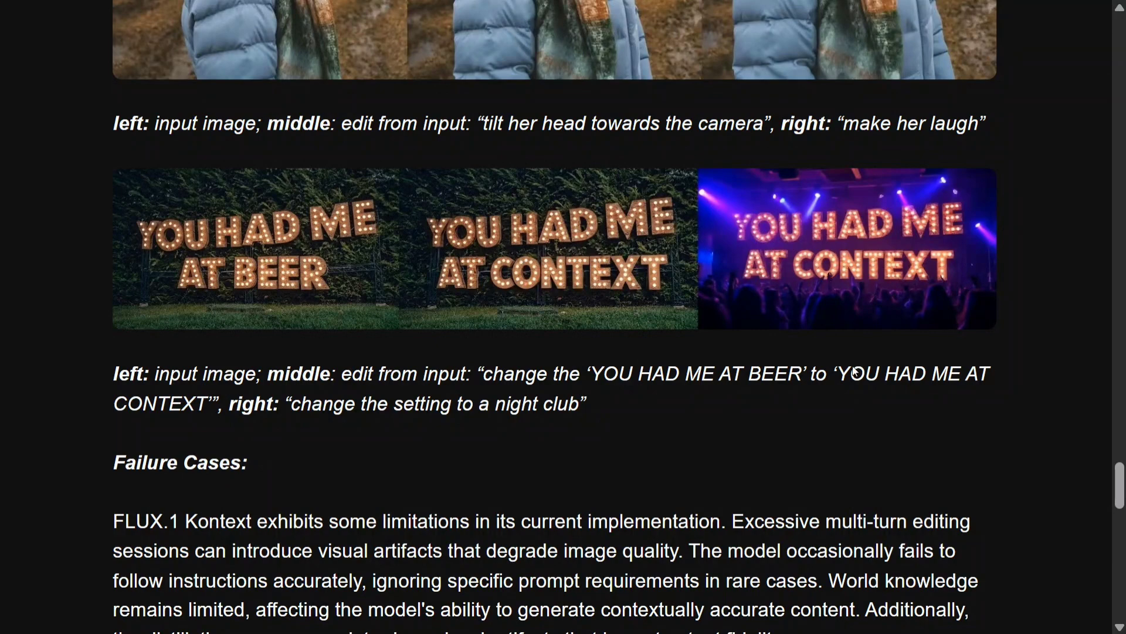
Scroll past the six-edit failure illustration to the closing BFL Playground section with playground.bfl.ai
{"action": "scroll", "coordinate": [409, 404], "scroll_direction": "down", "scroll_amount": 5}
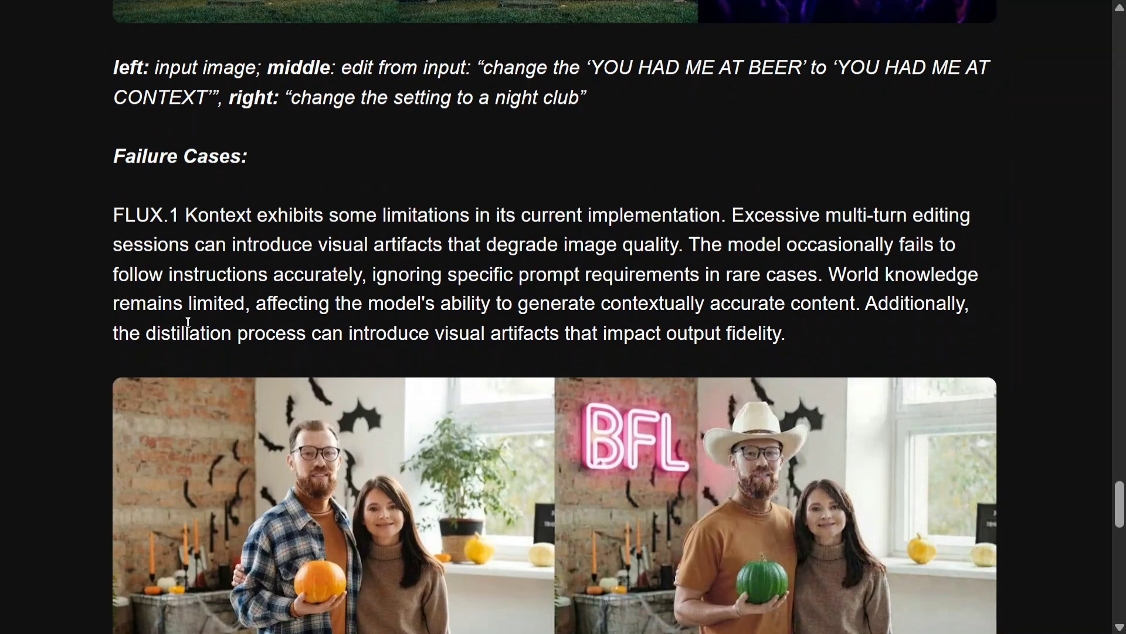
{"action": "scroll", "coordinate": [484, 270], "scroll_direction": "down", "scroll_amount": 3}
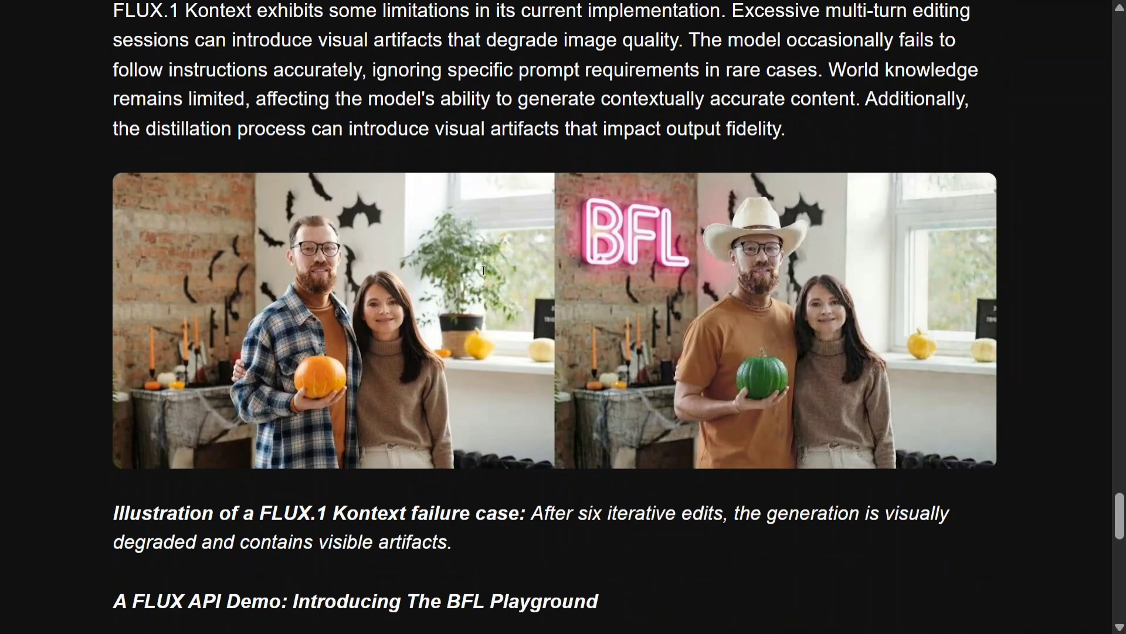
{"action": "scroll", "coordinate": [484, 274], "scroll_direction": "down", "scroll_amount": 3}
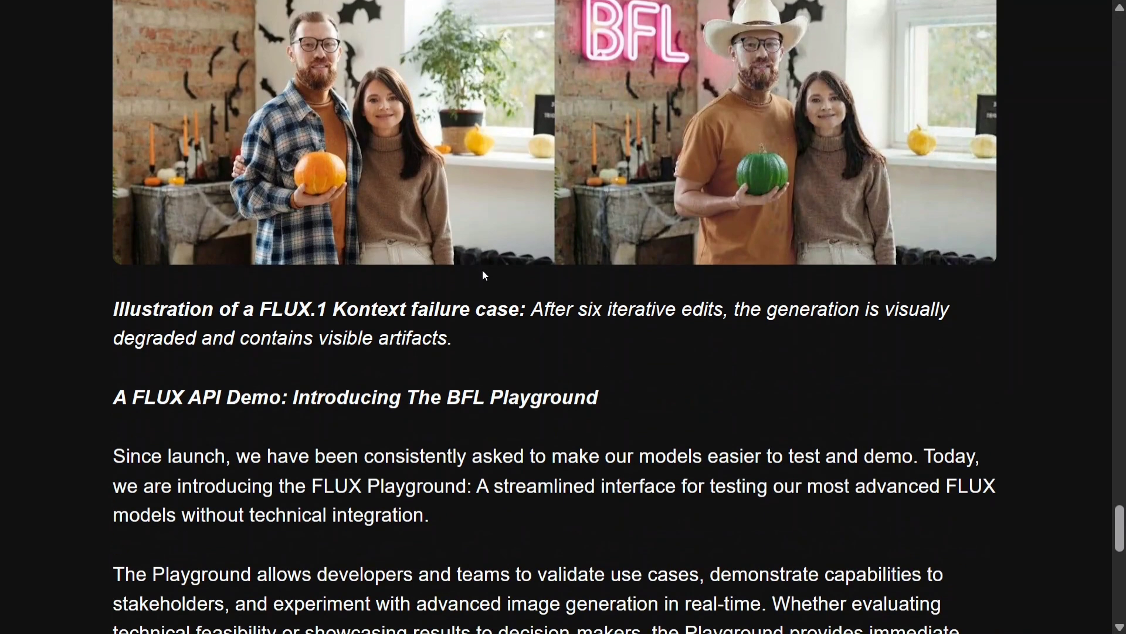
{"action": "scroll", "coordinate": [484, 276], "scroll_direction": "up", "scroll_amount": 2}
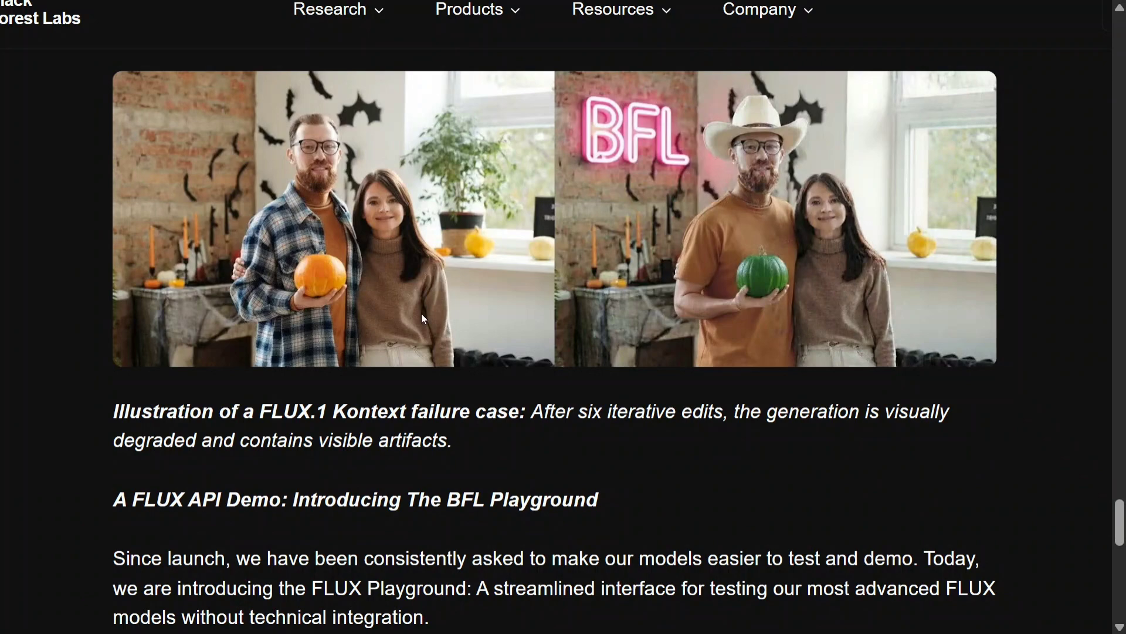
{"action": "scroll", "coordinate": [424, 319], "scroll_direction": "down", "scroll_amount": 8}
{"action": "scroll", "coordinate": [420, 314], "scroll_direction": "up", "scroll_amount": 2}
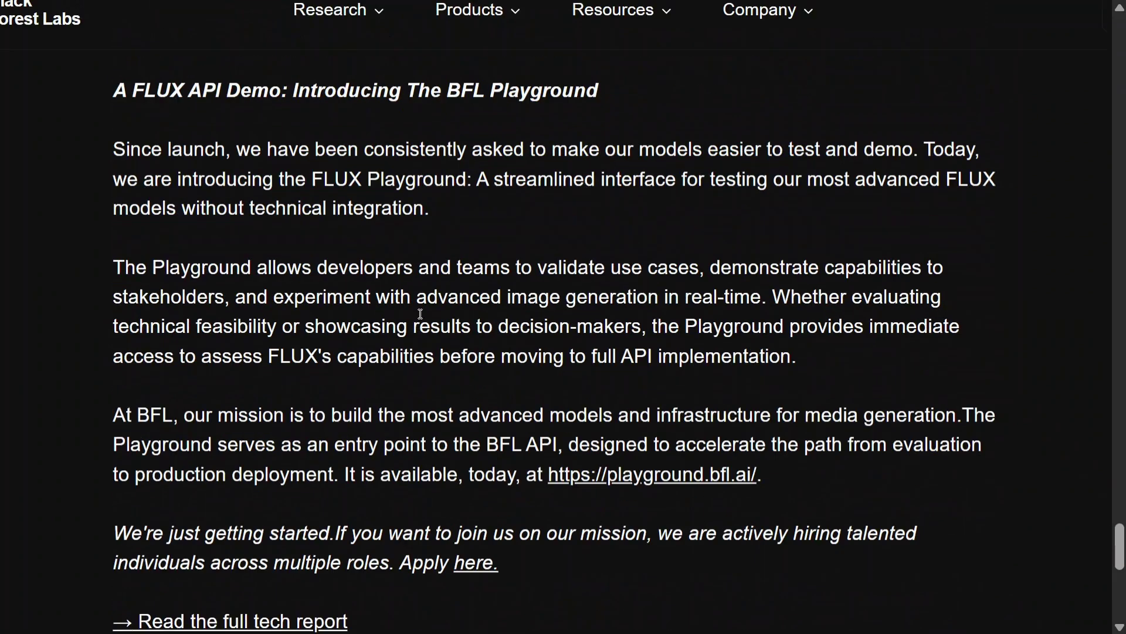